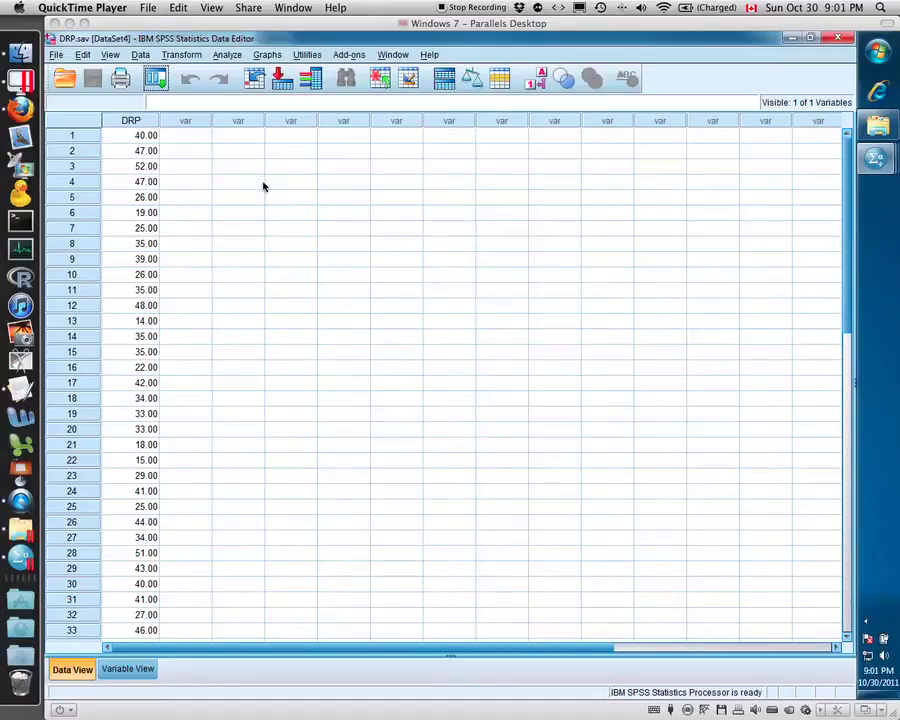
Bring the SPSS window forward and inspect several DRP values in the data grid
{"action": "left_click", "coordinate": [268, 29]}
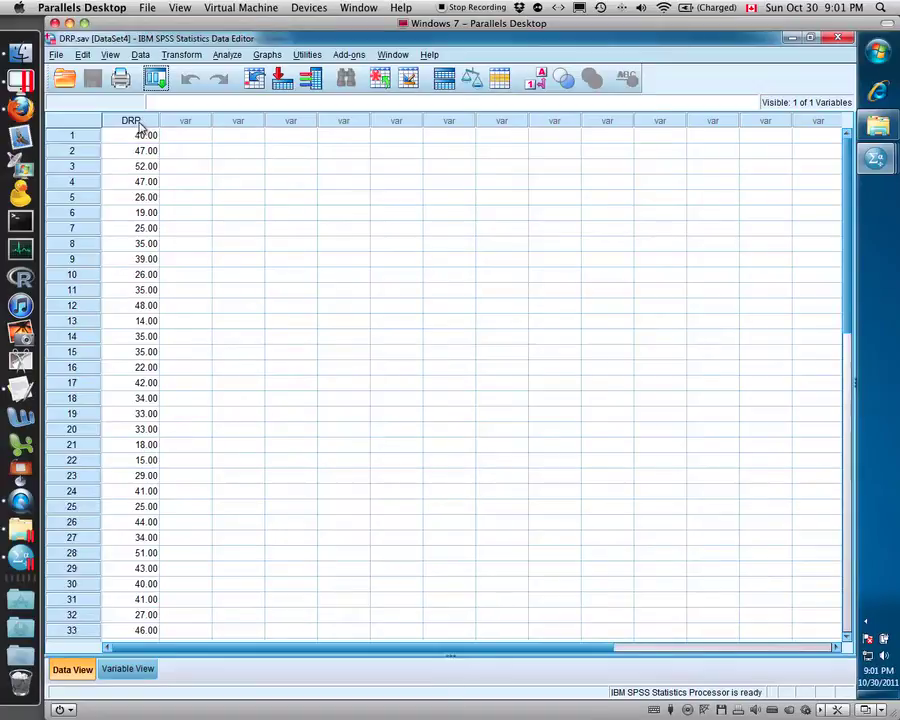
{"action": "mouse_move", "coordinate": [847, 187]}
{"action": "left_mouse_down"}
{"action": "mouse_move", "coordinate": [840, 293]}
{"action": "mouse_move", "coordinate": [840, 181]}
{"action": "left_mouse_up"}
{"action": "left_click", "coordinate": [146, 135]}
{"action": "left_click", "coordinate": [136, 181]}
{"action": "left_click", "coordinate": [138, 243]}
{"action": "left_click", "coordinate": [148, 337]}
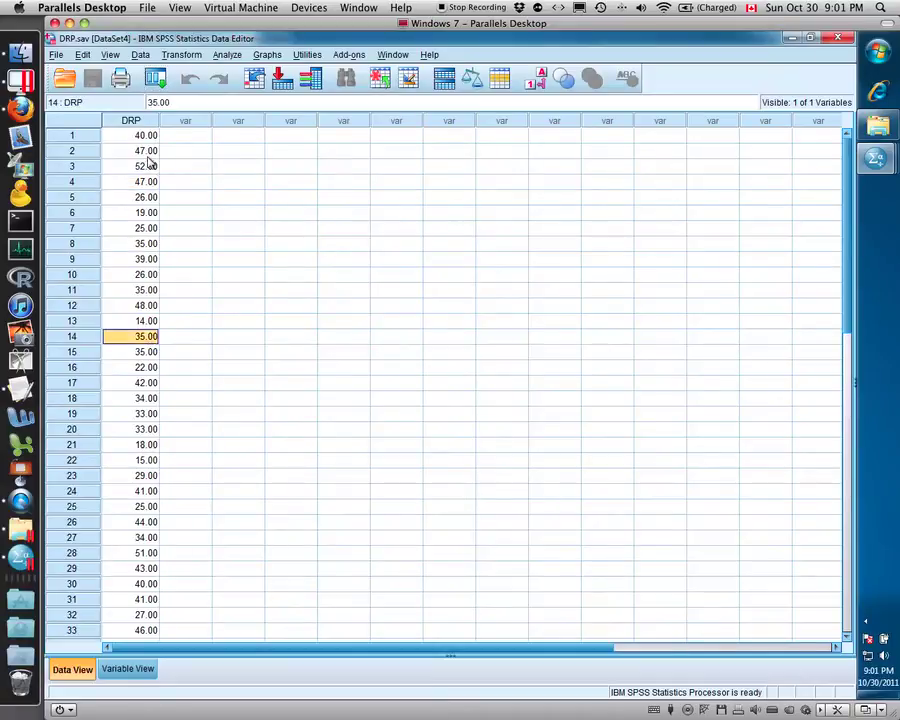
{"action": "left_click", "coordinate": [148, 229]}
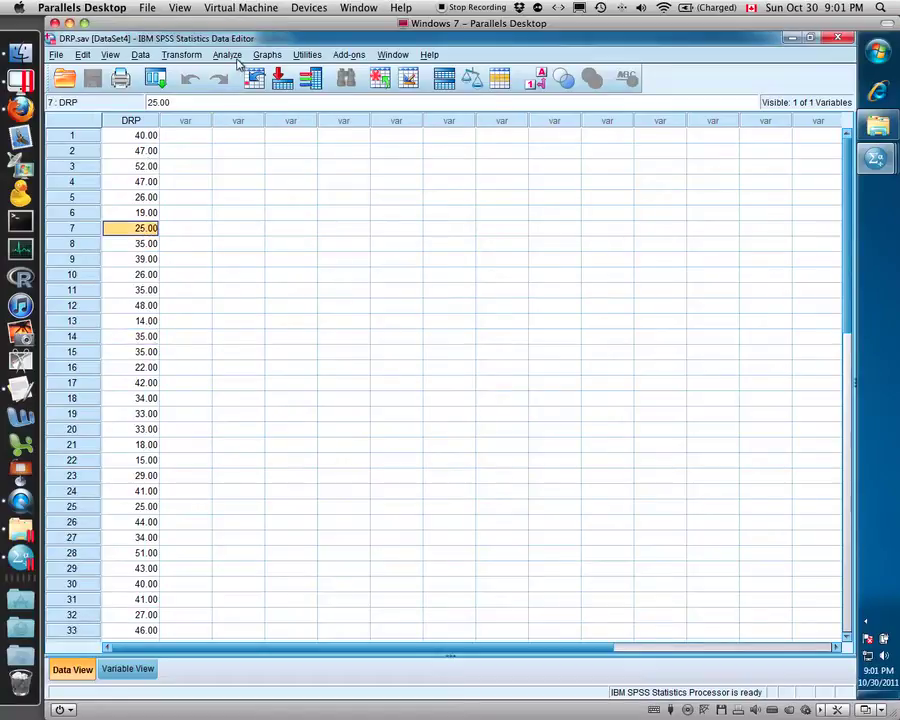
{"action": "left_click", "coordinate": [198, 170]}
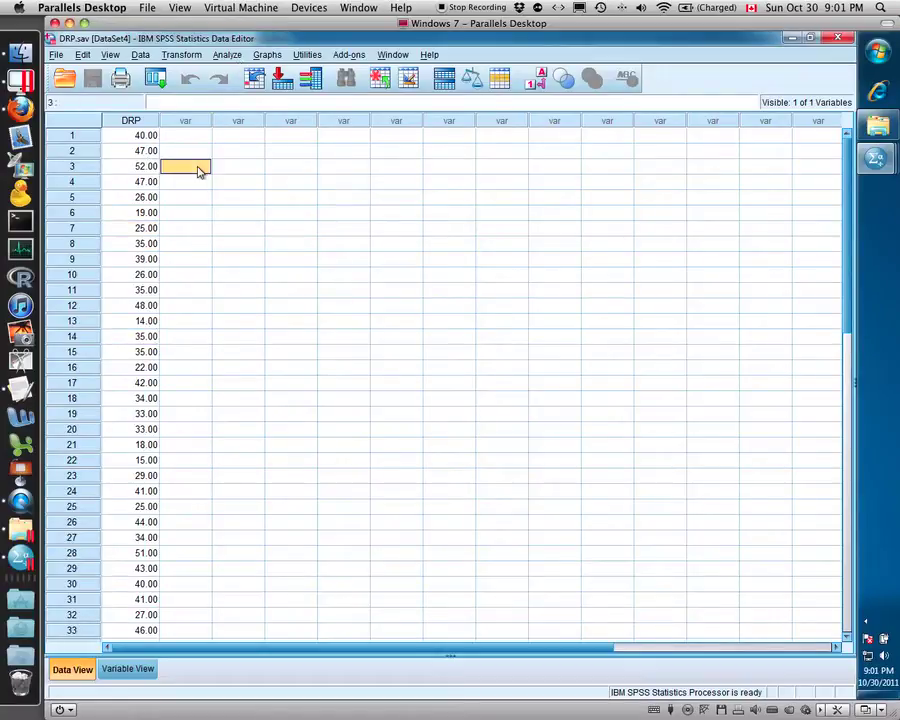
Open the One-Sample T Test with DRP as test variable and test value 32
{"action": "left_click", "coordinate": [228, 55]}
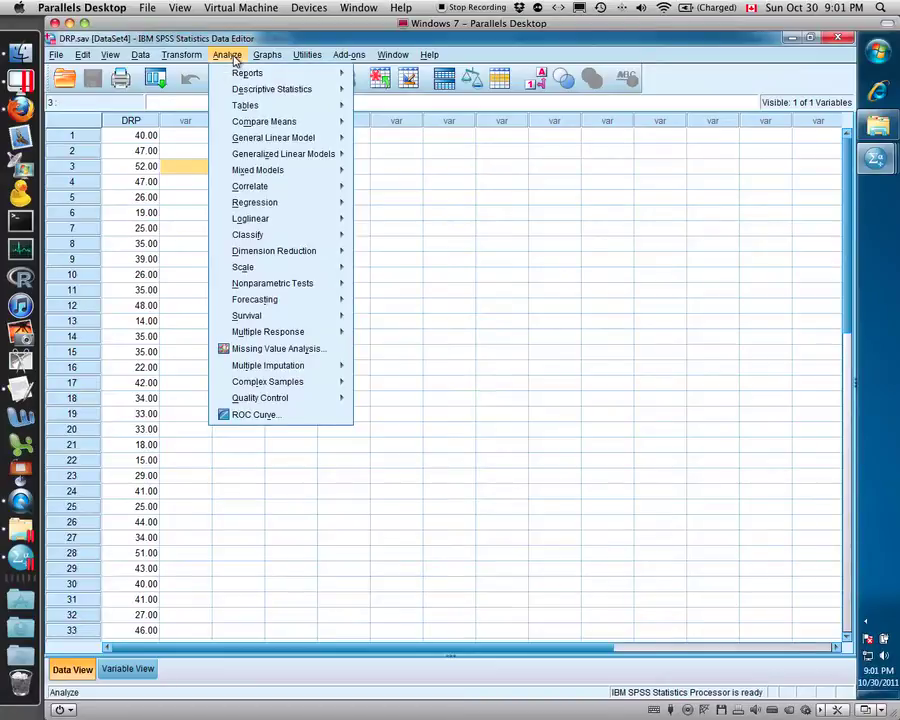
{"action": "mouse_move", "coordinate": [287, 123]}
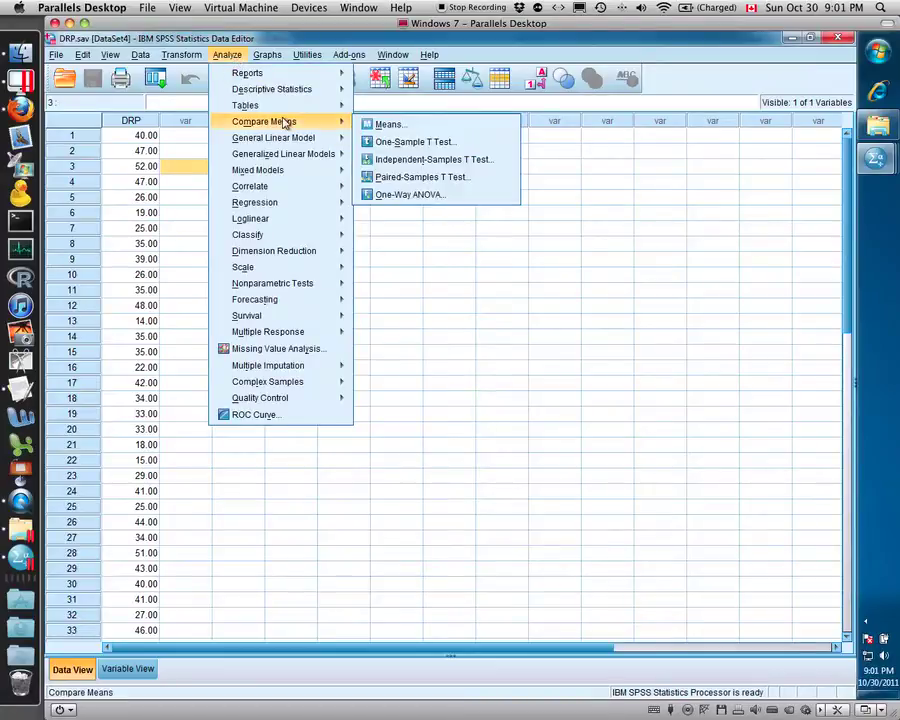
{"action": "left_click", "coordinate": [461, 146]}
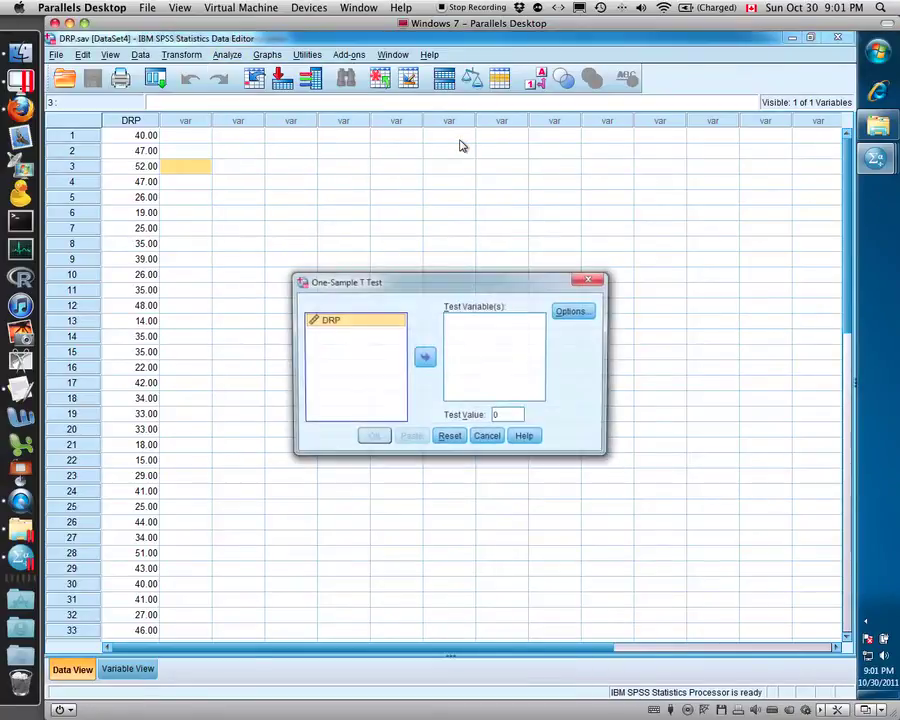
{"action": "left_click_drag", "start_coordinate": [394, 281], "coordinate": [346, 161]}
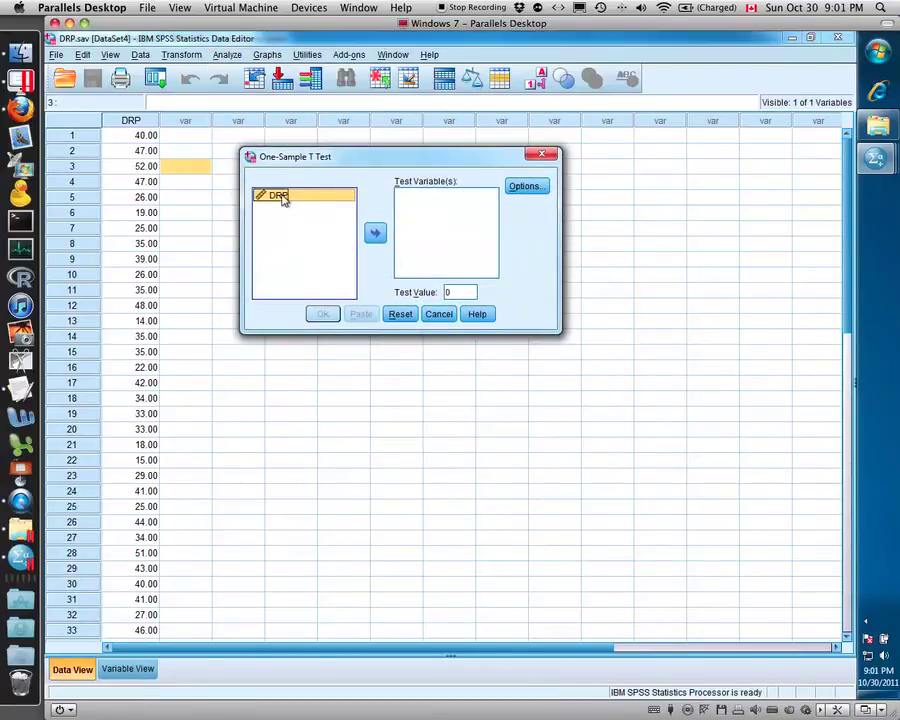
{"action": "left_click", "coordinate": [379, 236]}
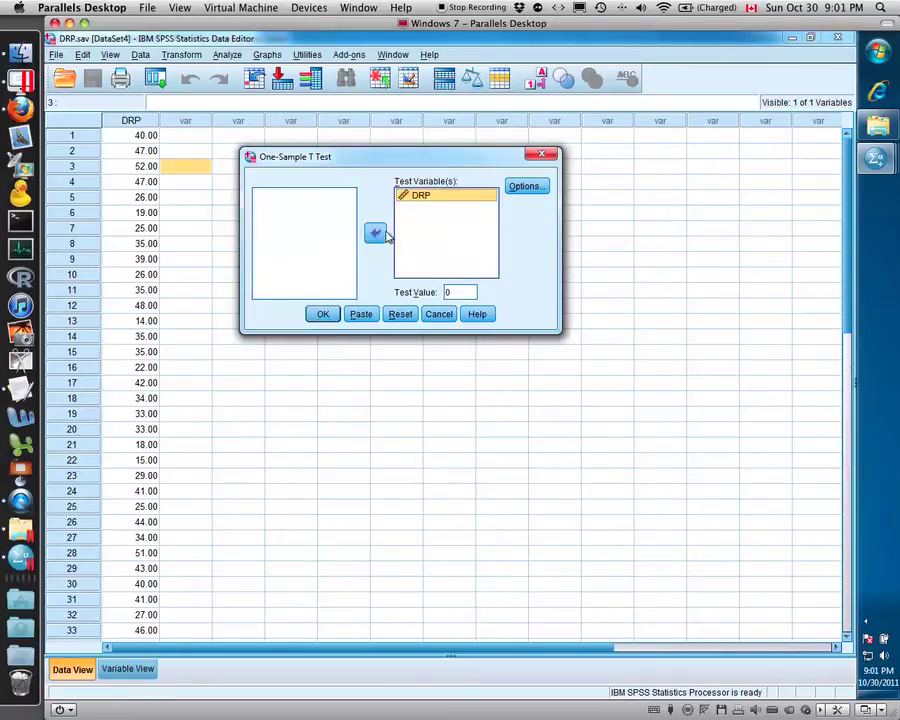
{"action": "double_click", "coordinate": [456, 293]}
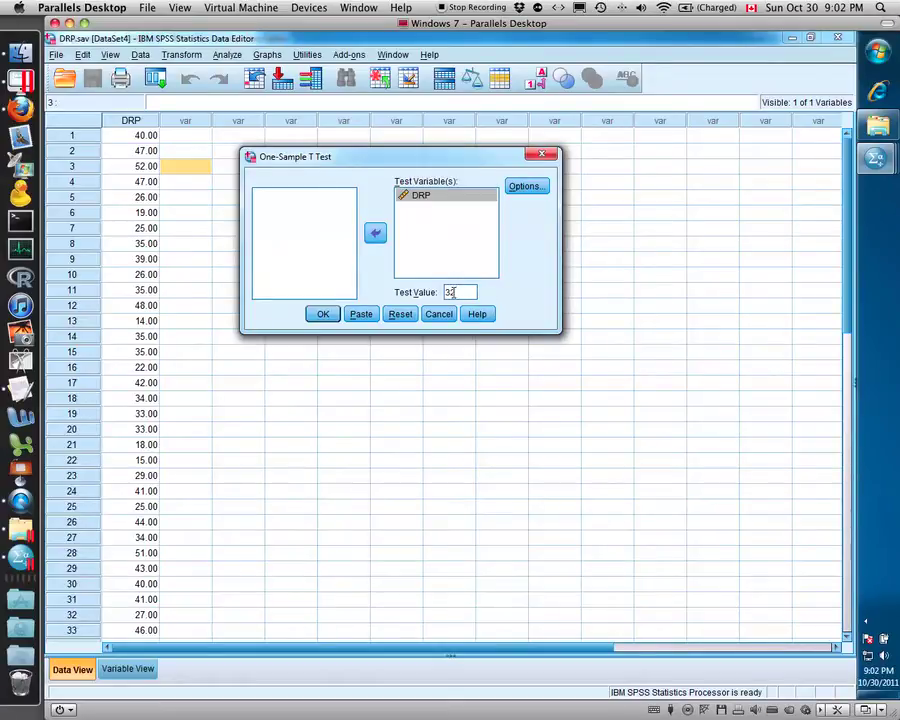
Run the DRP t-test against 32 and review its statistics and test tables (t = 1.832, Sig. .074)
{"action": "left_click", "coordinate": [333, 314]}
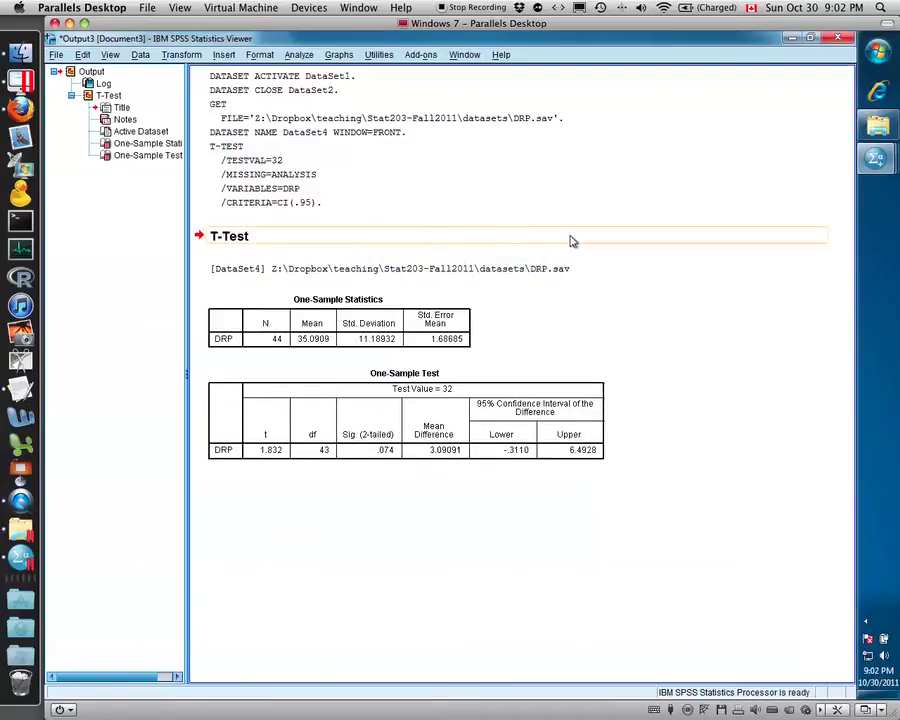
{"action": "left_click", "coordinate": [323, 315]}
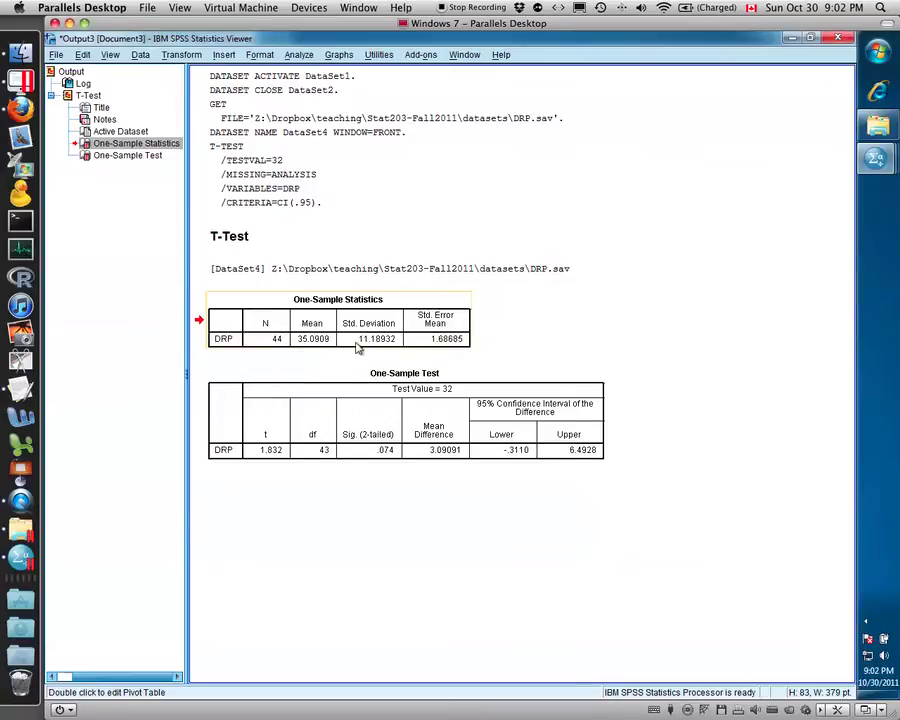
{"action": "left_click", "coordinate": [430, 345]}
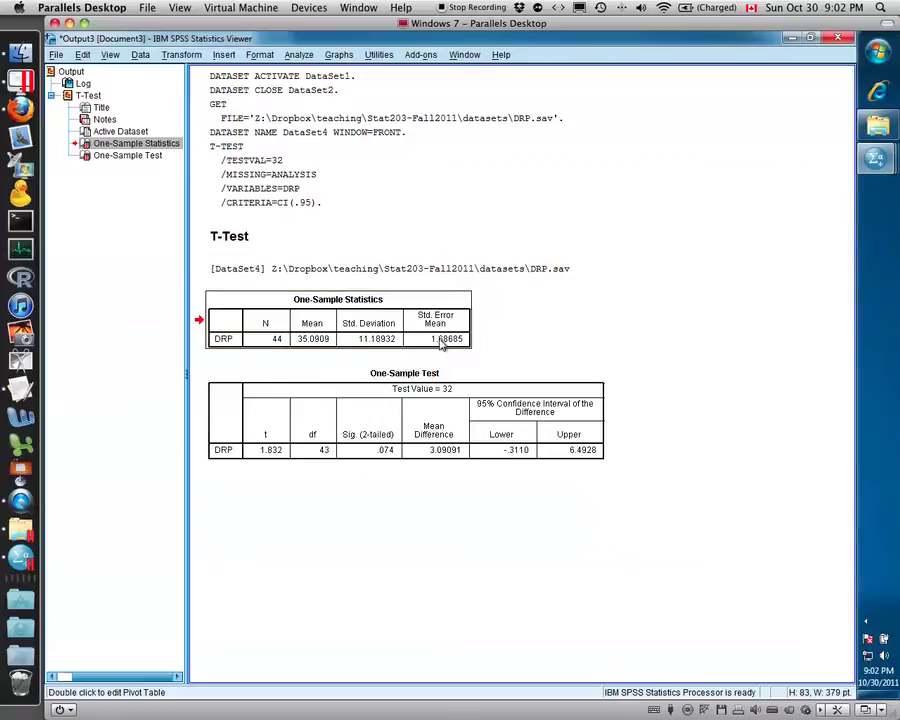
{"action": "left_click", "coordinate": [433, 425]}
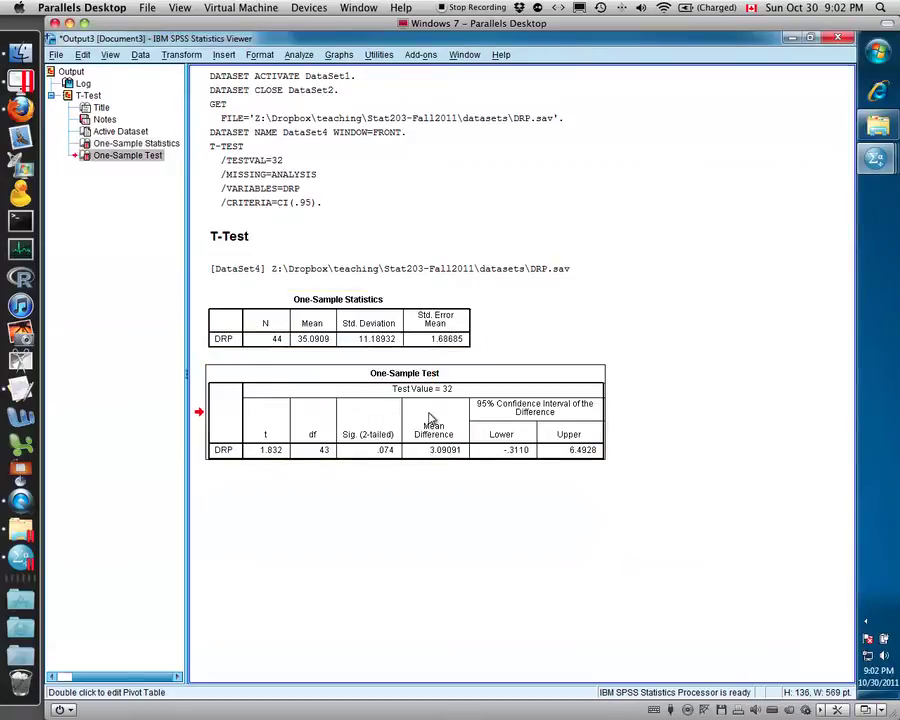
{"action": "double_click", "coordinate": [324, 457]}
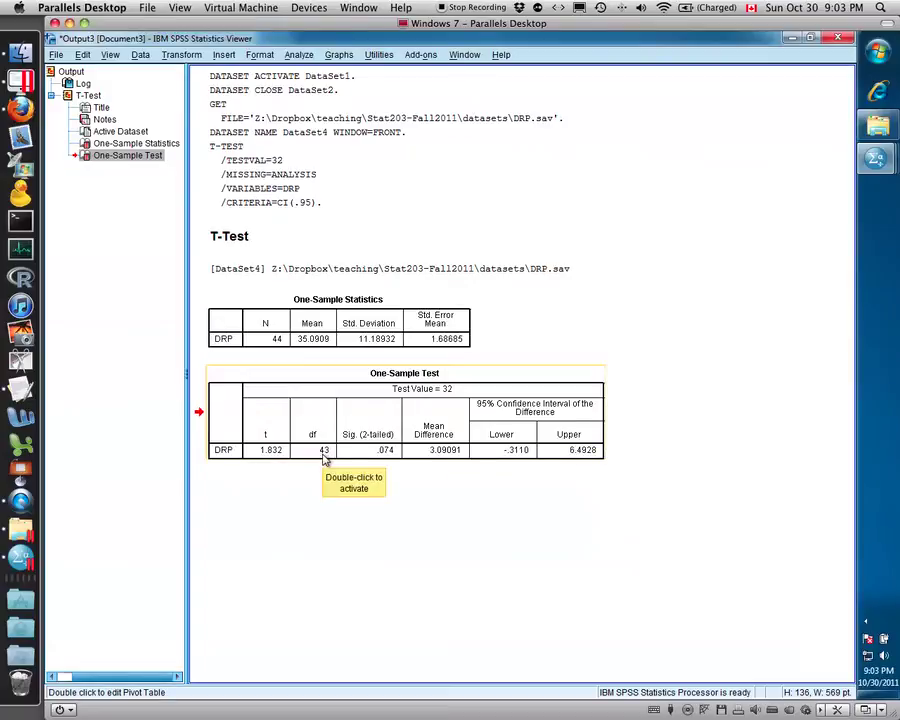
{"action": "left_click", "coordinate": [371, 456]}
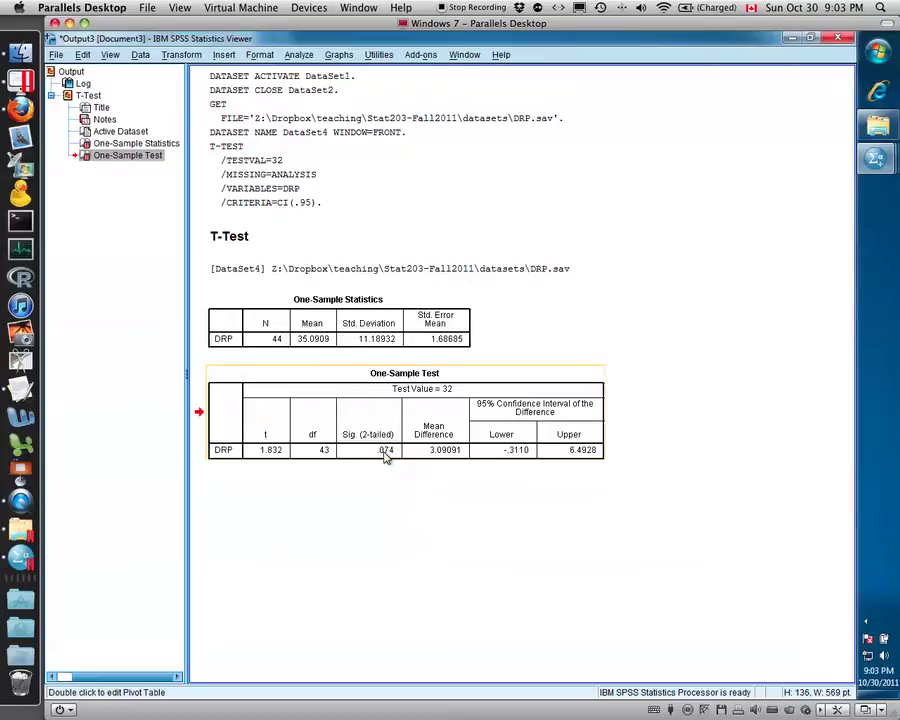
Close the t-test output without saving and switch to the b1-7.sav dataset
{"action": "left_click", "coordinate": [838, 37]}
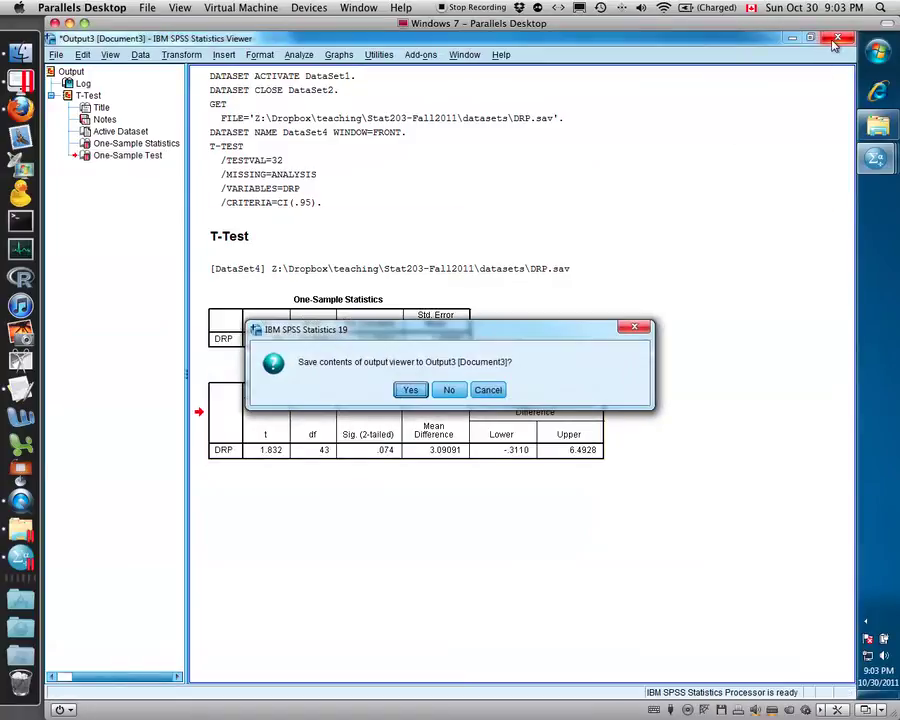
{"action": "left_click", "coordinate": [449, 390]}
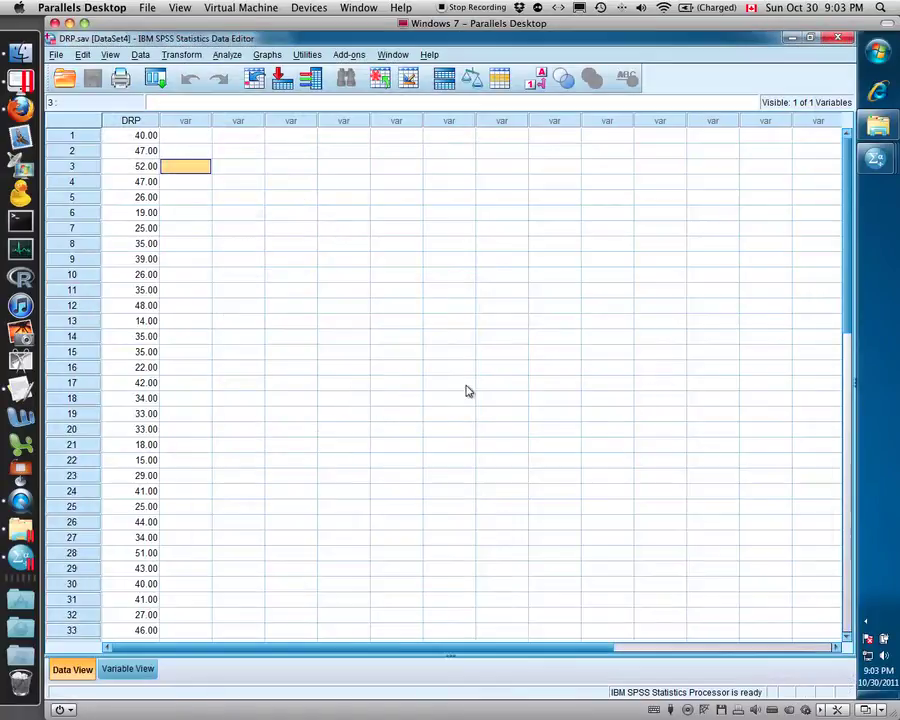
{"action": "left_click", "coordinate": [391, 54]}
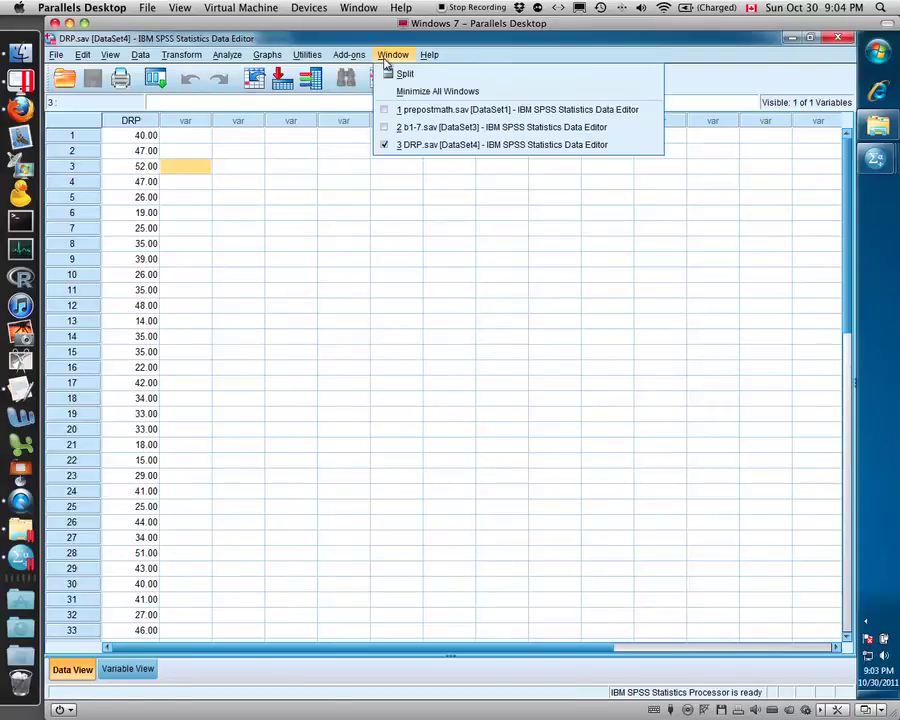
{"action": "left_click", "coordinate": [384, 127]}
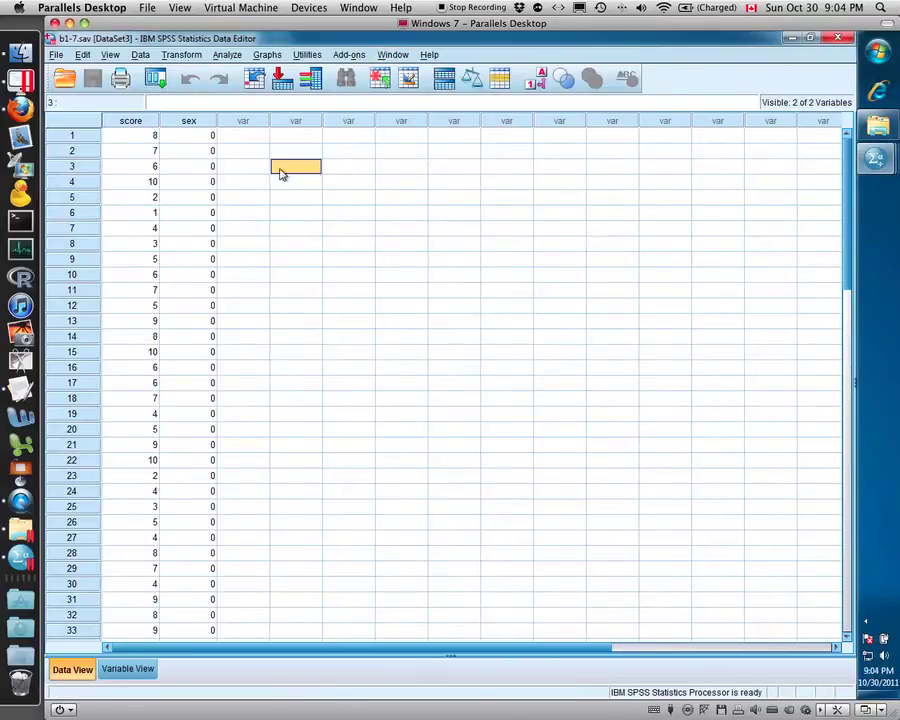
Browse and select the score and sex columns of b1-7.sav
{"action": "left_click", "coordinate": [139, 139]}
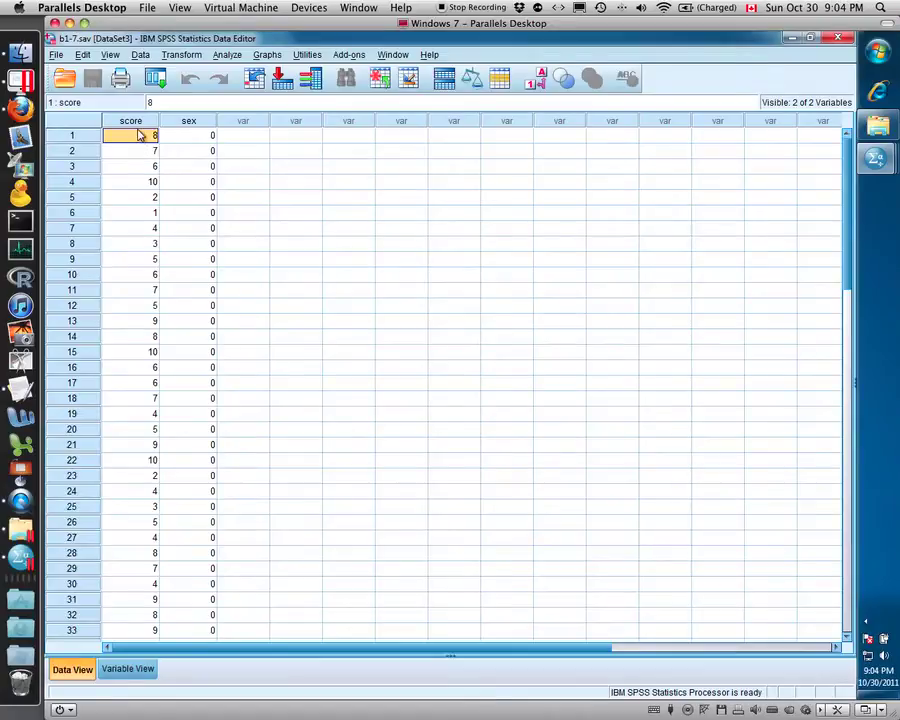
{"action": "left_click", "coordinate": [148, 121]}
{"action": "left_click", "coordinate": [188, 121]}
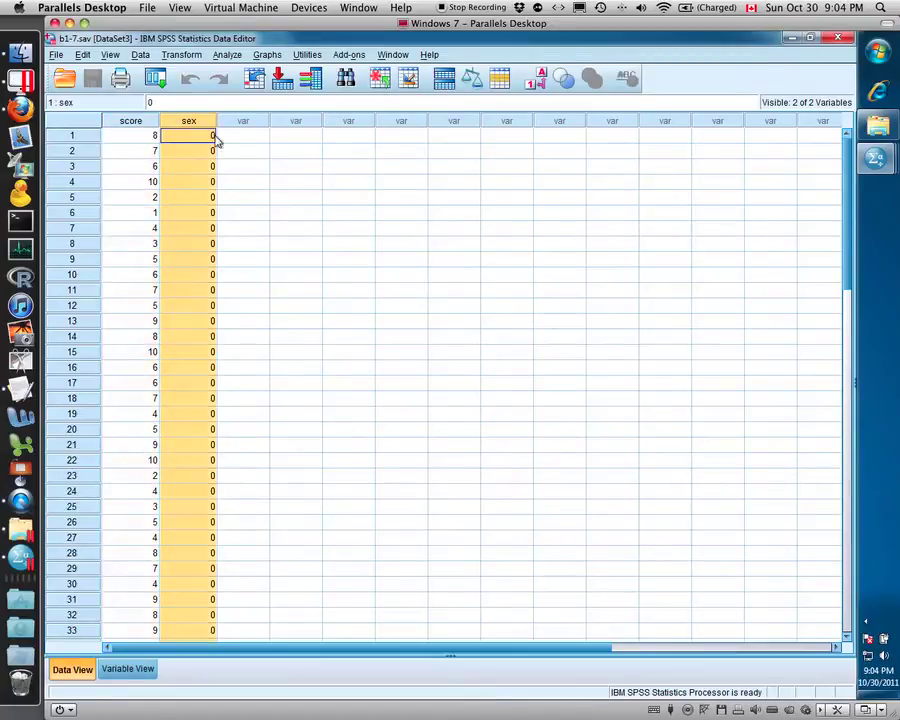
{"action": "scroll", "coordinate": [835, 300], "scroll_direction": "down", "scroll_amount": 8}
{"action": "scroll", "coordinate": [835, 300], "scroll_direction": "down", "scroll_amount": 9}
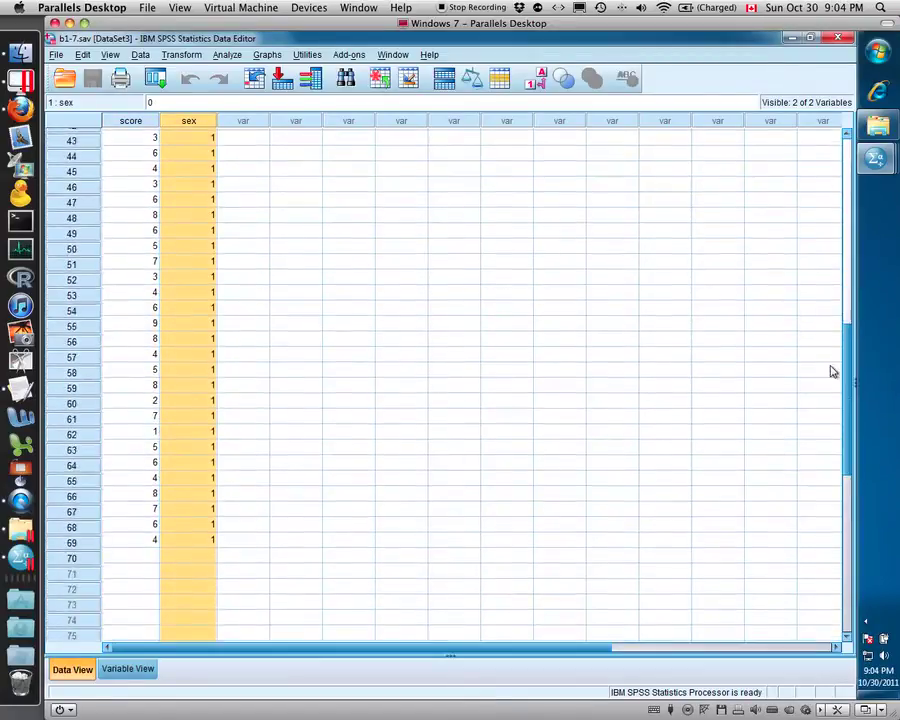
{"action": "scroll", "coordinate": [828, 397], "scroll_direction": "up", "scroll_amount": 17}
{"action": "left_click", "coordinate": [142, 121]}
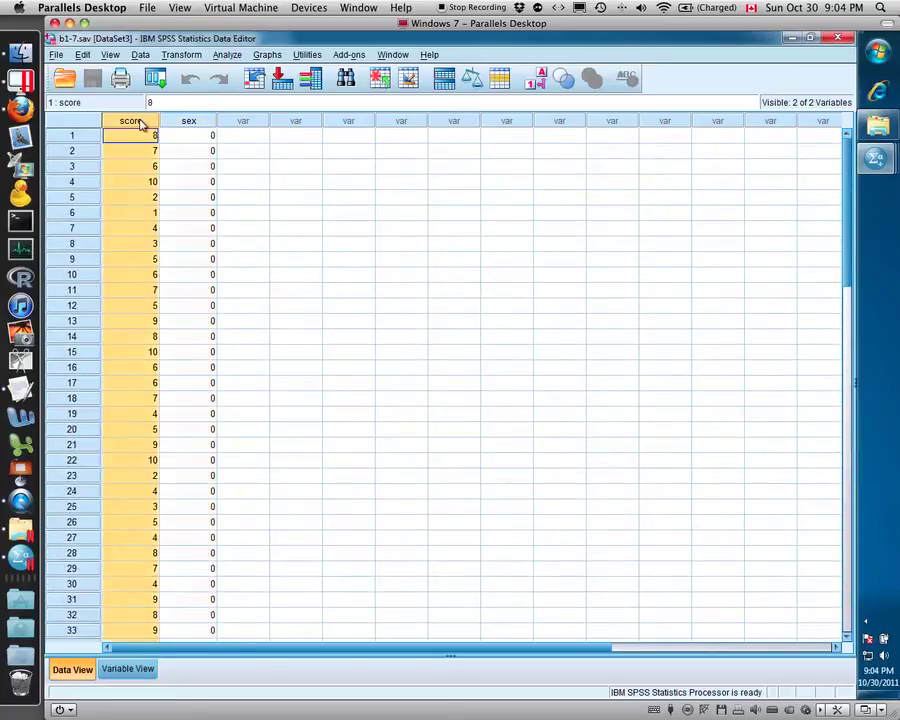
{"action": "left_click", "coordinate": [196, 121]}
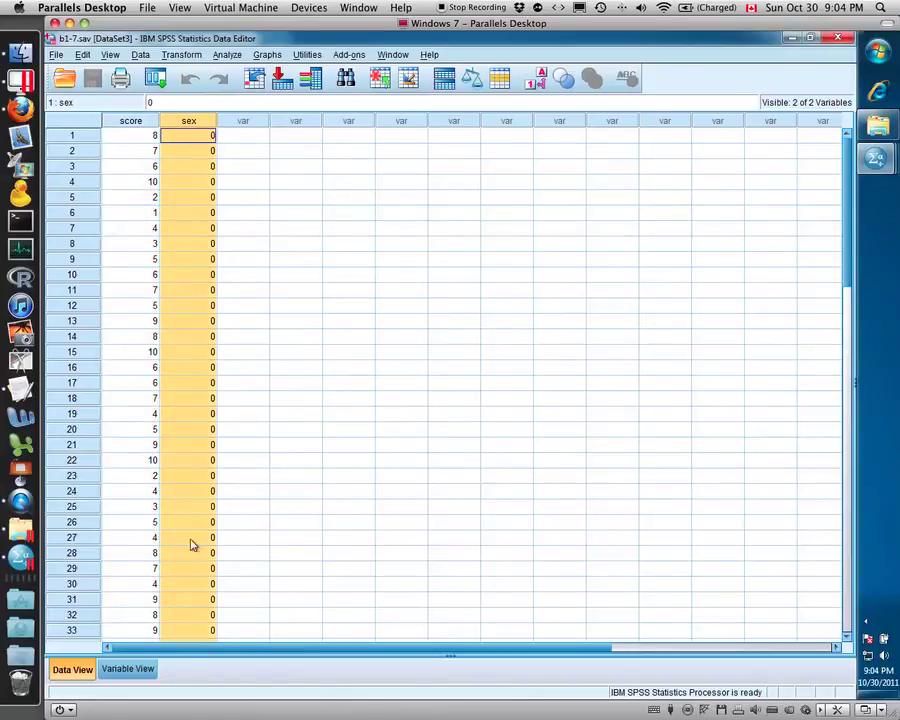
In Variable View, widen the Label column and check the score variable's name and label
{"action": "left_click", "coordinate": [125, 668]}
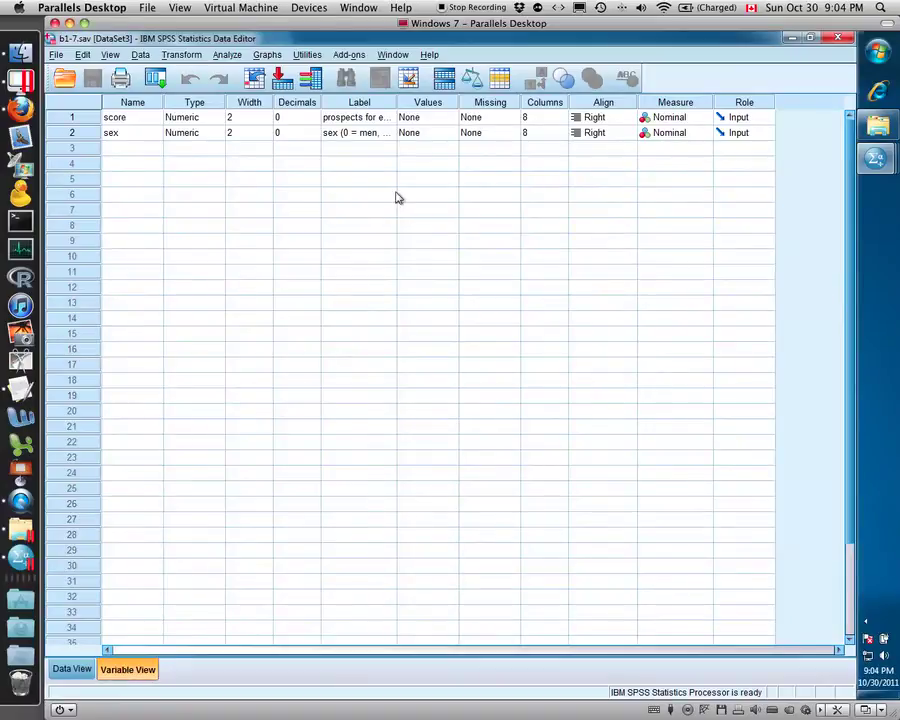
{"action": "left_click_drag", "start_coordinate": [398, 100], "coordinate": [522, 98]}
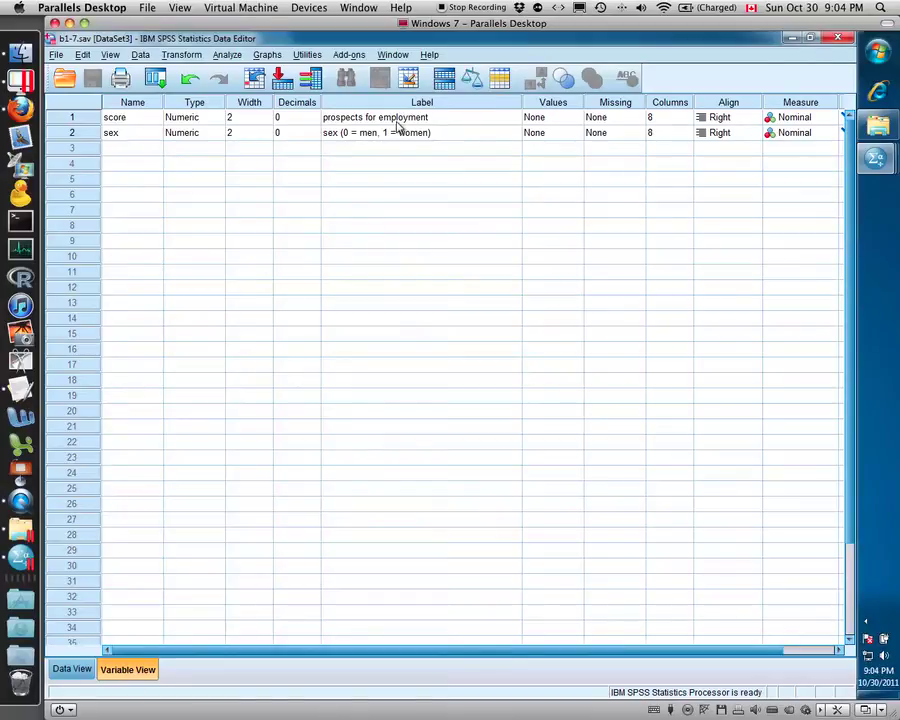
{"action": "left_click", "coordinate": [398, 124]}
{"action": "left_click", "coordinate": [141, 122]}
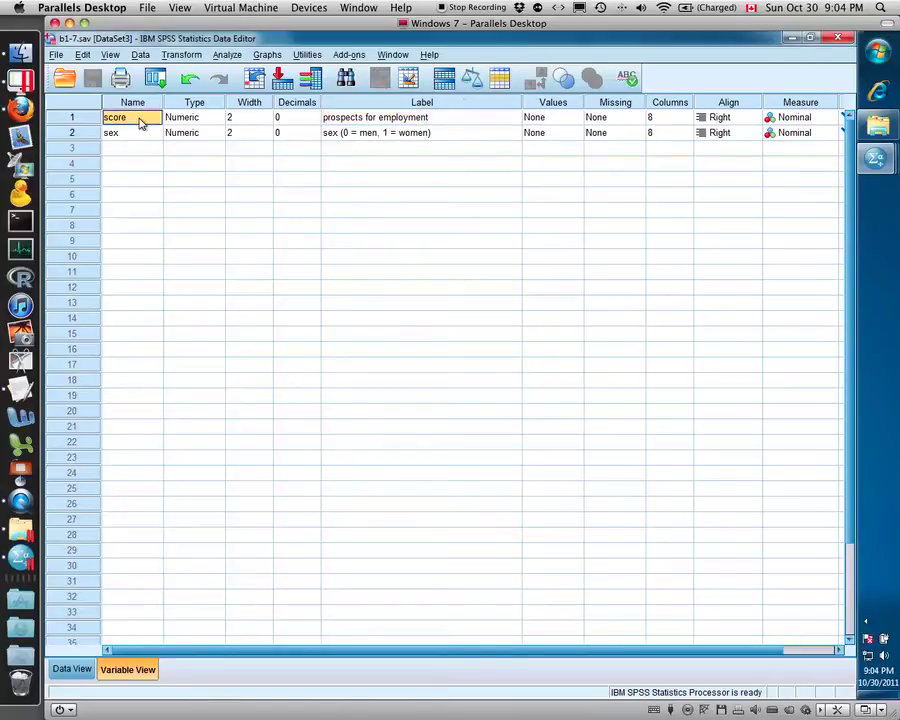
{"action": "left_click", "coordinate": [402, 122]}
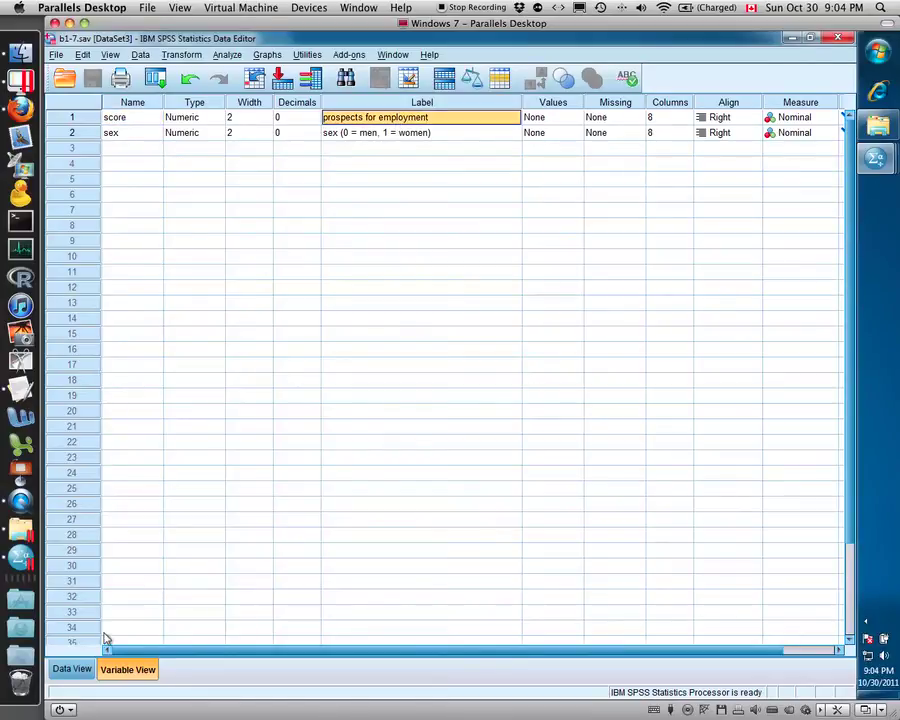
Back in Data View, scroll through the cases and select the score and sex columns
{"action": "left_click", "coordinate": [76, 670]}
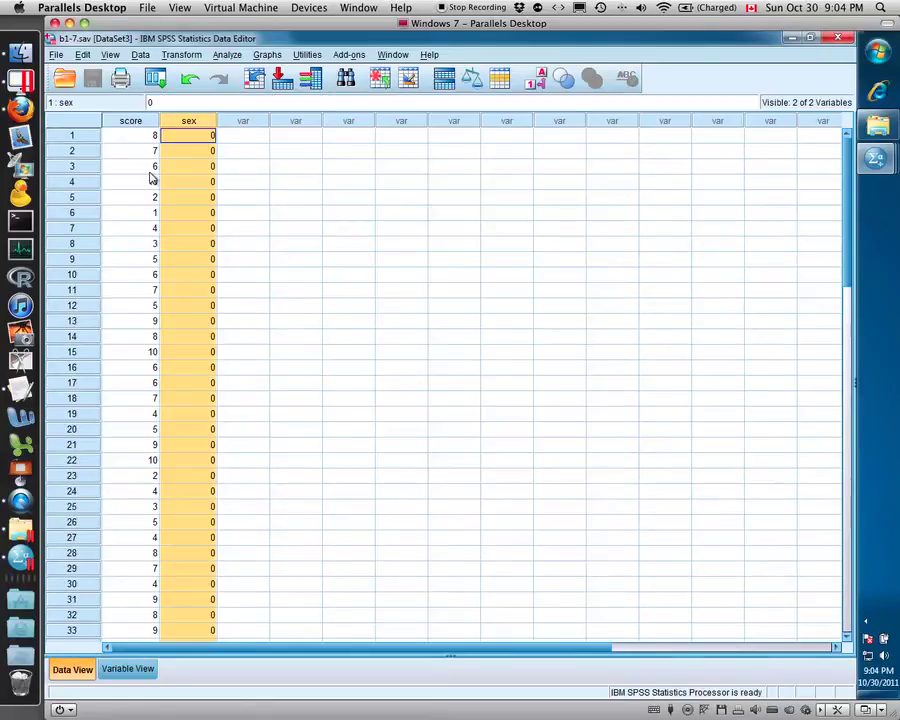
{"action": "left_click", "coordinate": [151, 136]}
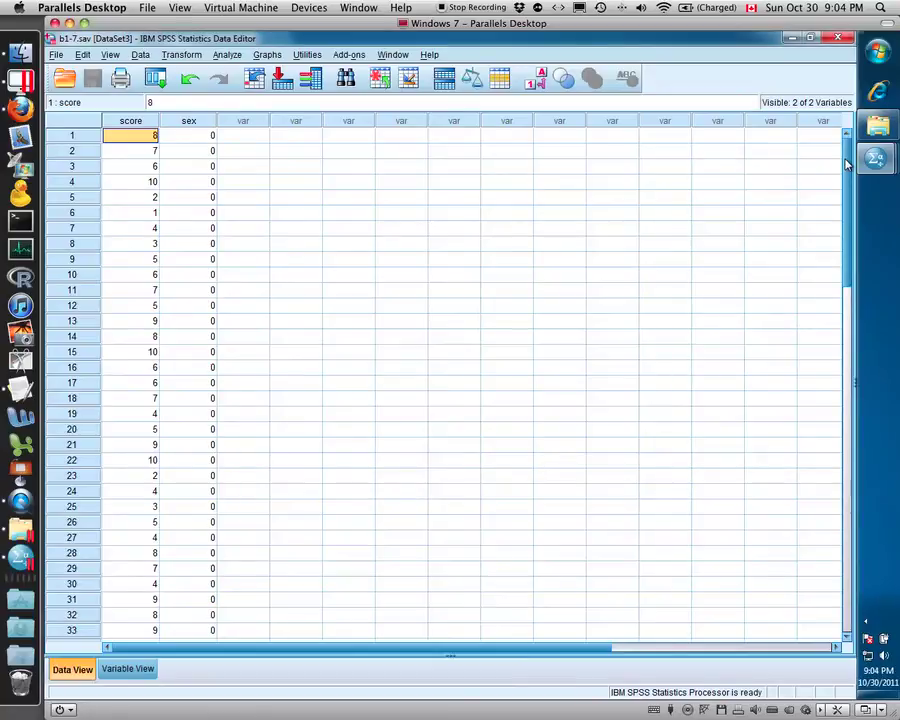
{"action": "left_click_drag", "start_coordinate": [844, 165], "coordinate": [845, 265]}
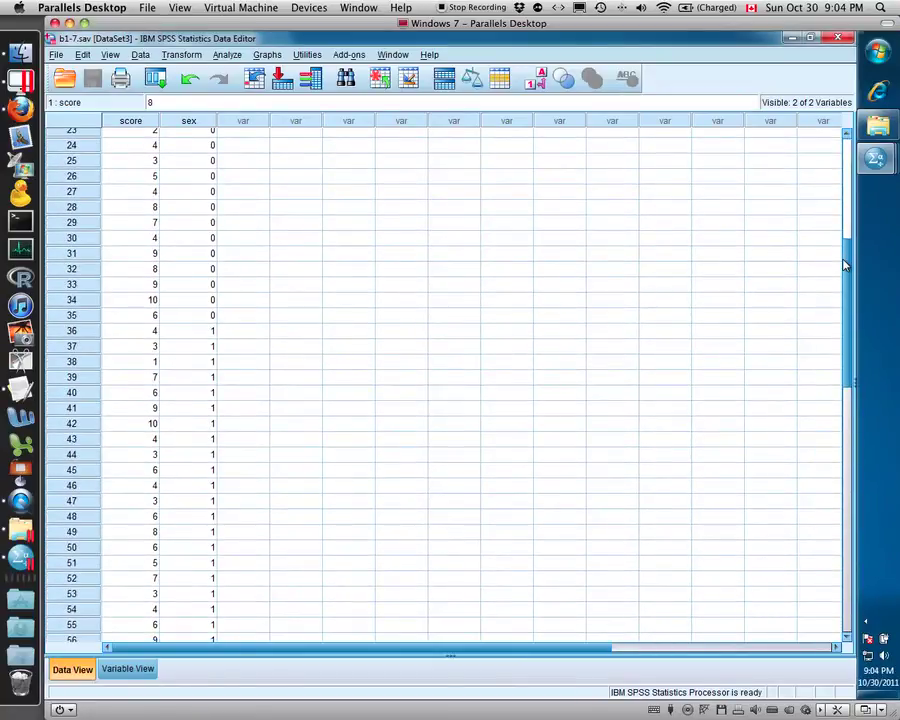
{"action": "left_click_drag", "start_coordinate": [845, 265], "coordinate": [845, 148]}
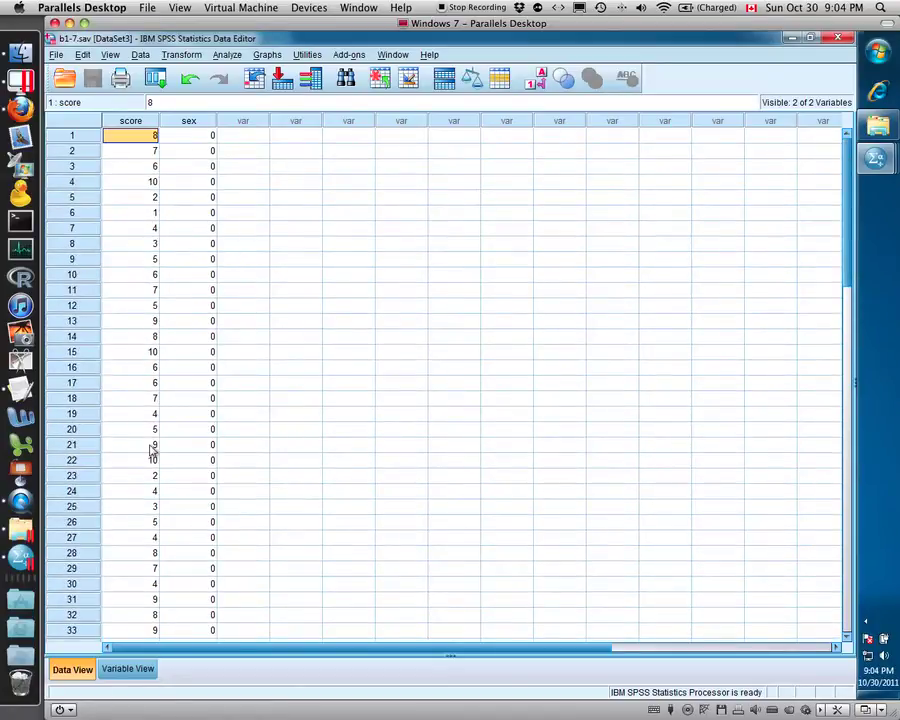
{"action": "left_click", "coordinate": [150, 303]}
{"action": "left_click", "coordinate": [178, 292]}
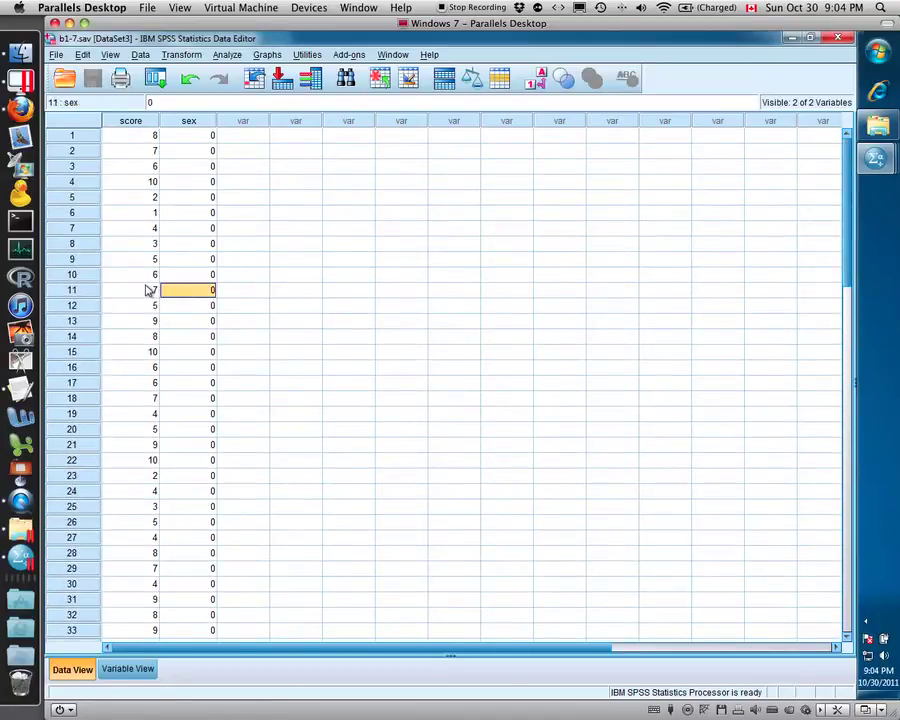
{"action": "left_click", "coordinate": [147, 290]}
{"action": "left_click", "coordinate": [134, 121]}
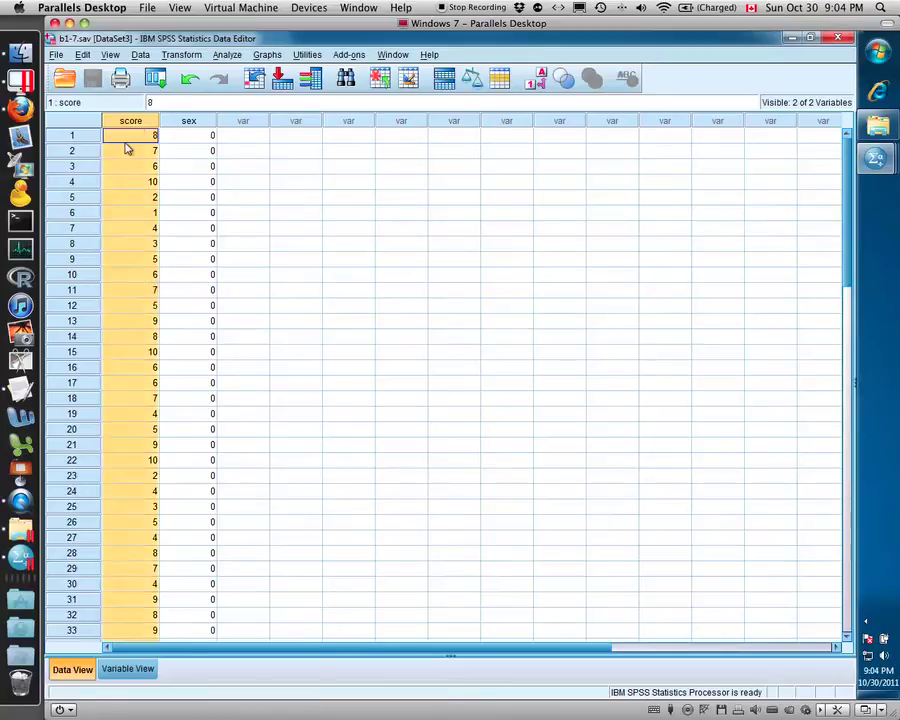
{"action": "left_click", "coordinate": [127, 148]}
{"action": "left_click", "coordinate": [118, 165]}
{"action": "left_click", "coordinate": [128, 121]}
{"action": "left_click", "coordinate": [186, 121]}
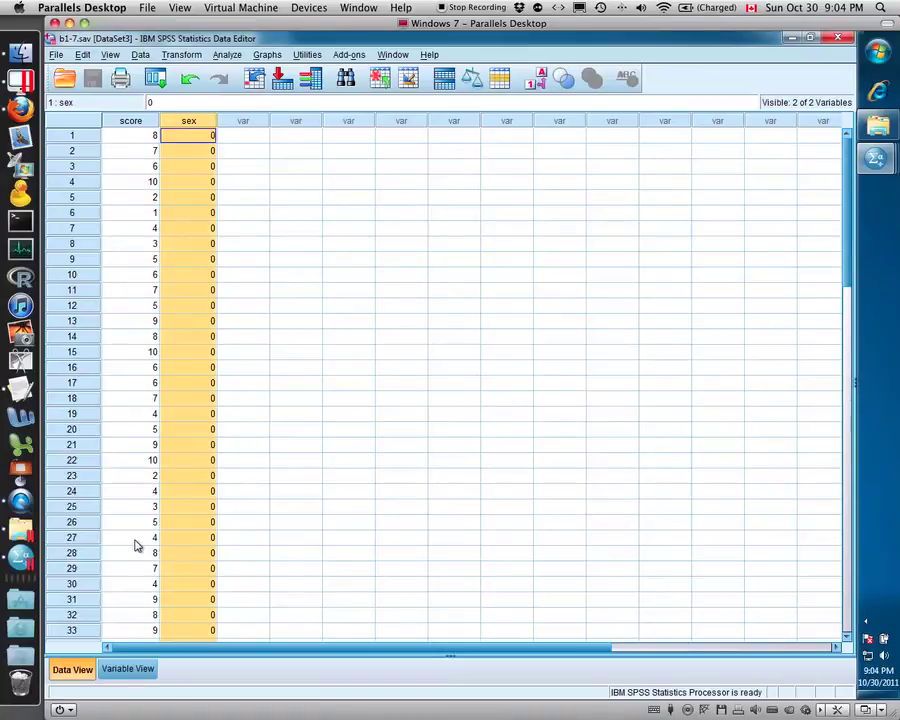
Open Independent-Samples T Test with employment prospects as test variable and sex as grouping variable
{"action": "left_click", "coordinate": [228, 55]}
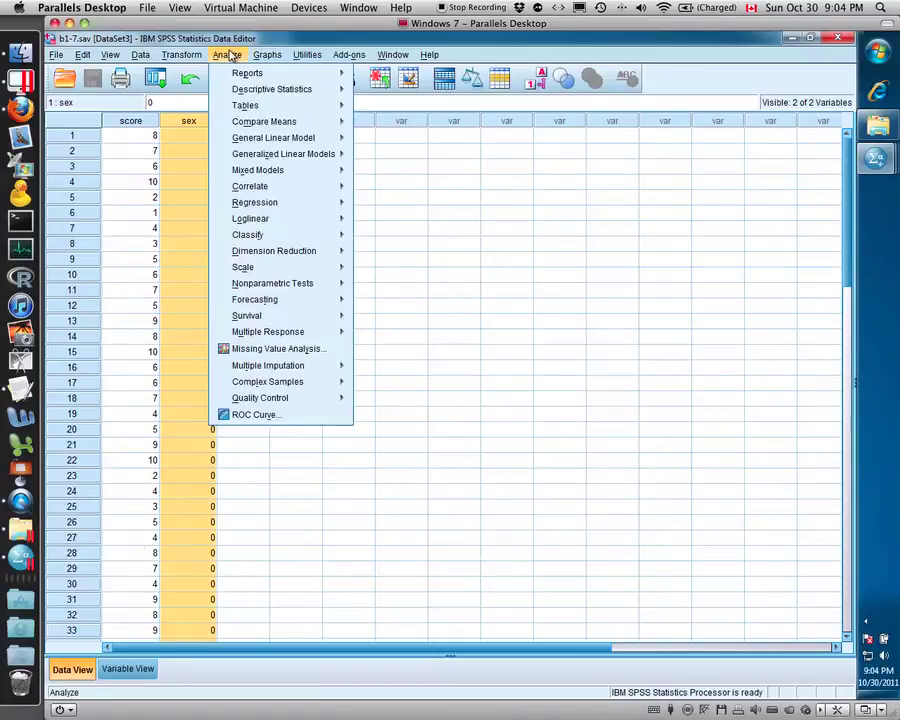
{"action": "mouse_move", "coordinate": [356, 123]}
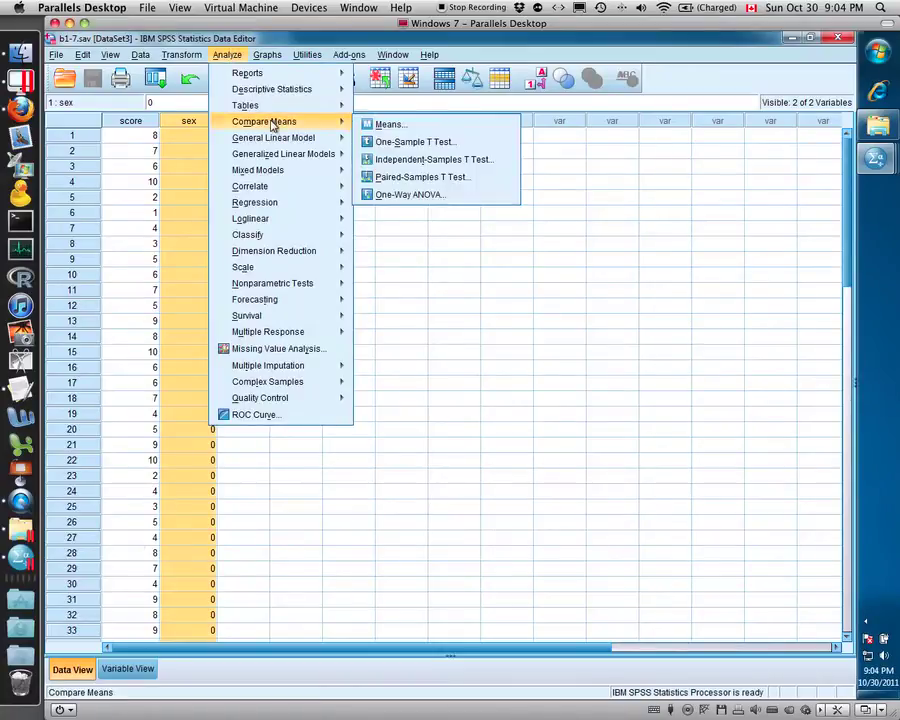
{"action": "left_click", "coordinate": [480, 169]}
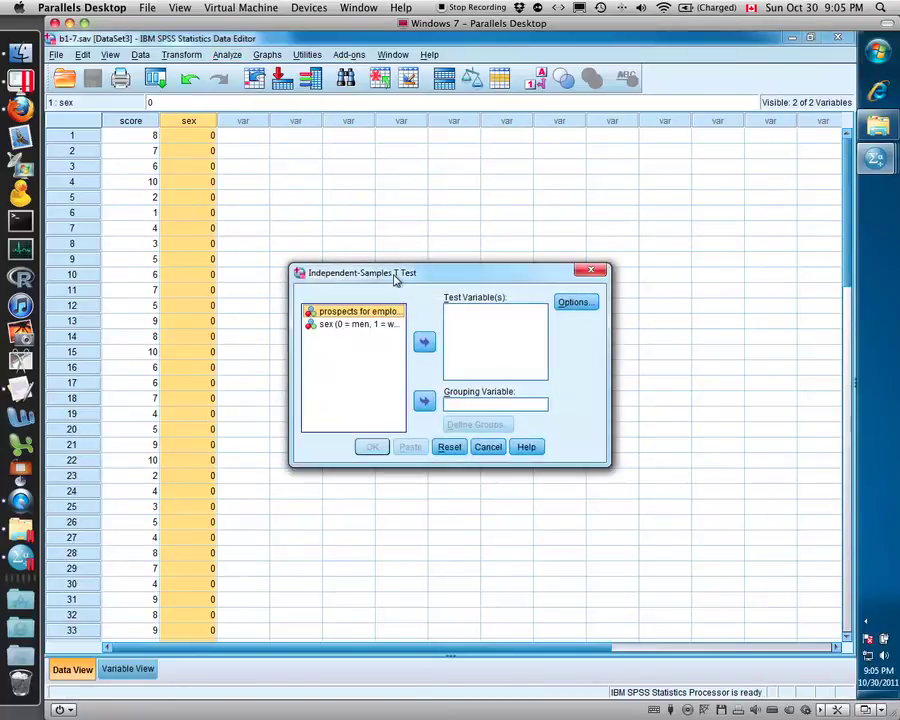
{"action": "left_click_drag", "start_coordinate": [398, 270], "coordinate": [294, 132]}
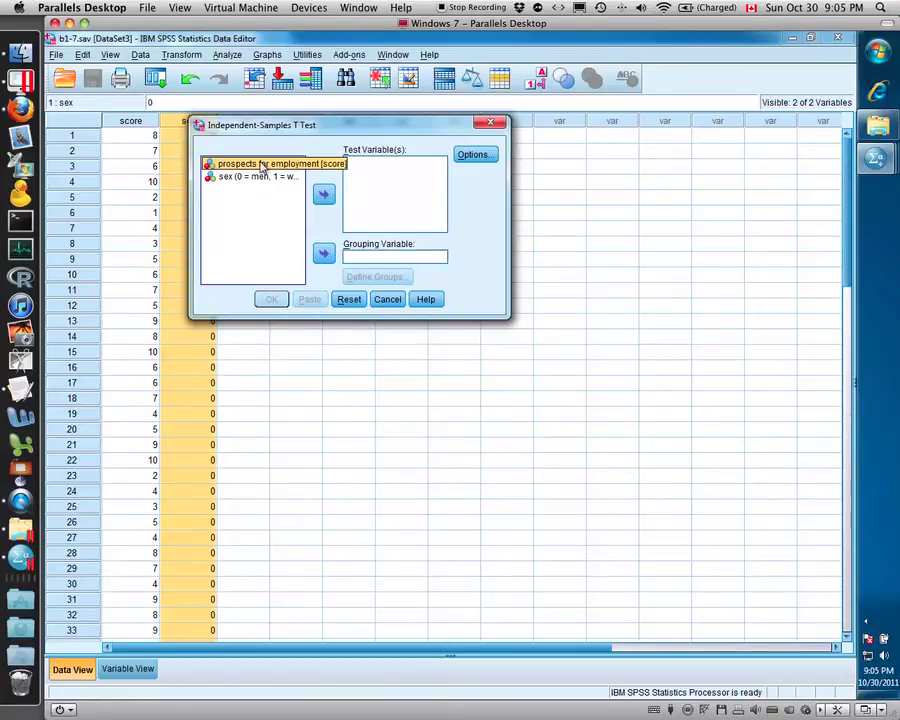
{"action": "left_click", "coordinate": [322, 196]}
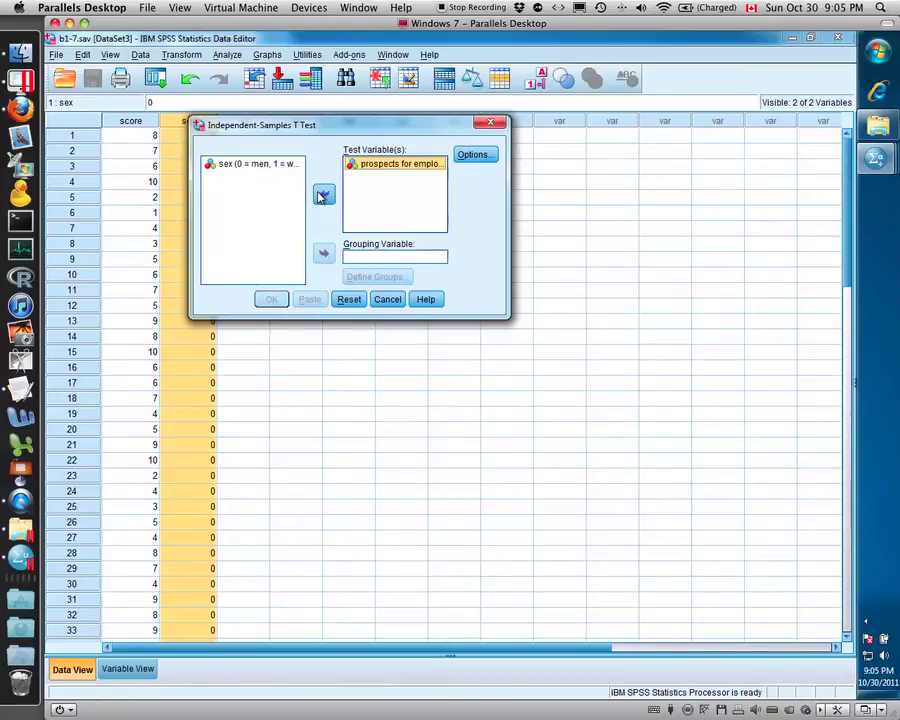
{"action": "left_click", "coordinate": [265, 166]}
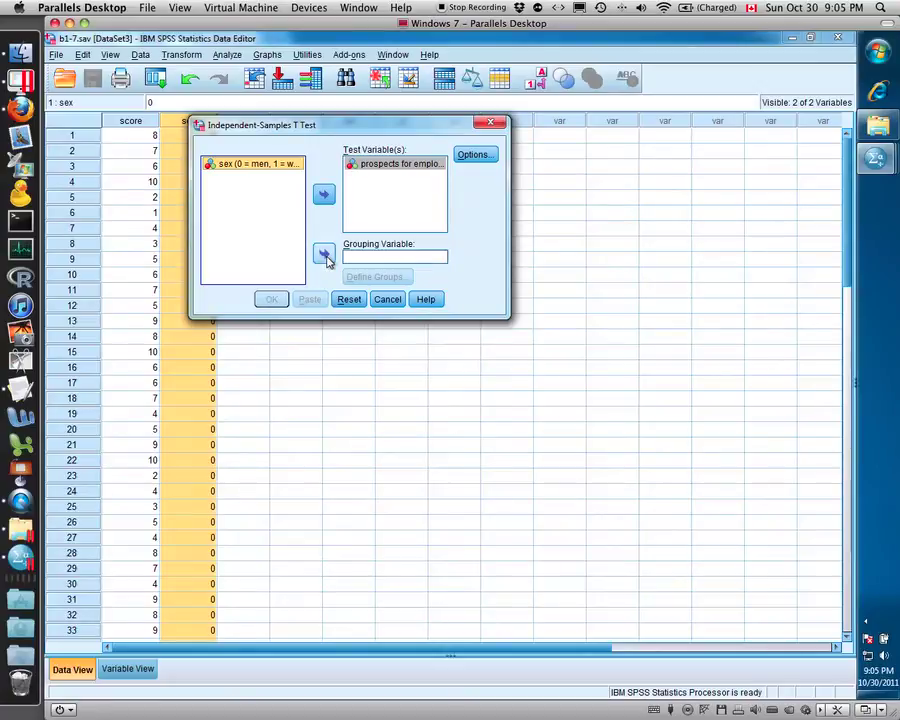
{"action": "left_click", "coordinate": [324, 255]}
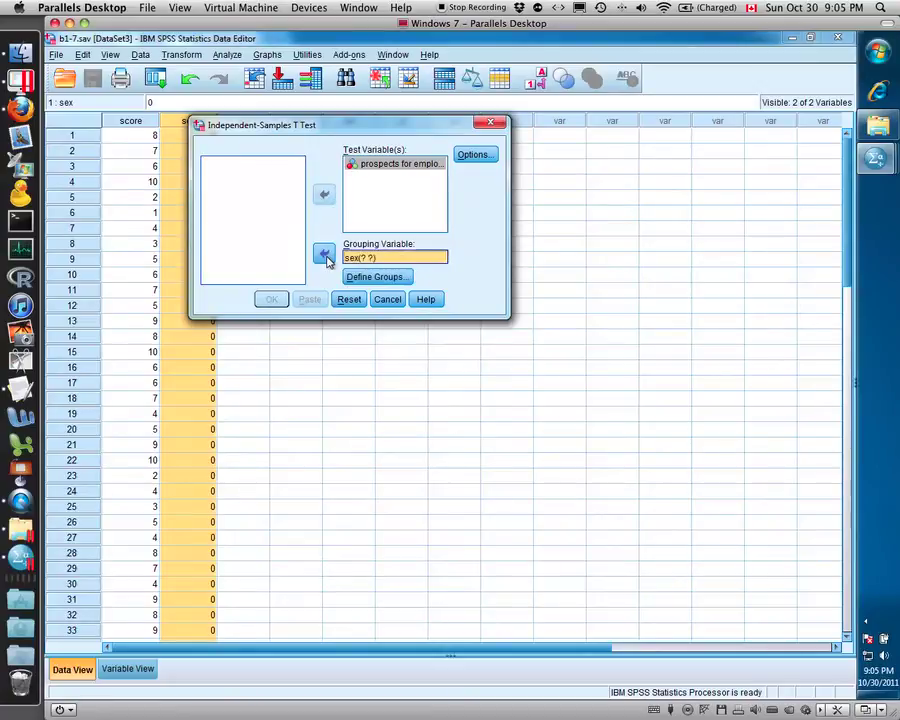
Define the sex groups as 0 and 1, giving the grouping sex(0 1)
{"action": "left_click", "coordinate": [386, 263]}
{"action": "left_click", "coordinate": [398, 278]}
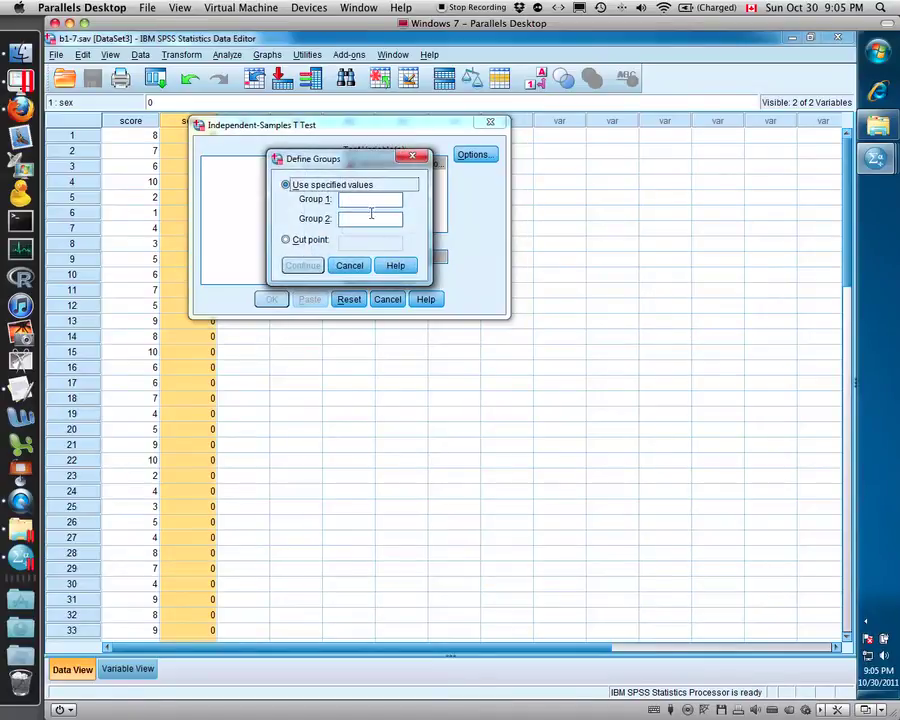
{"action": "left_click", "coordinate": [369, 201]}
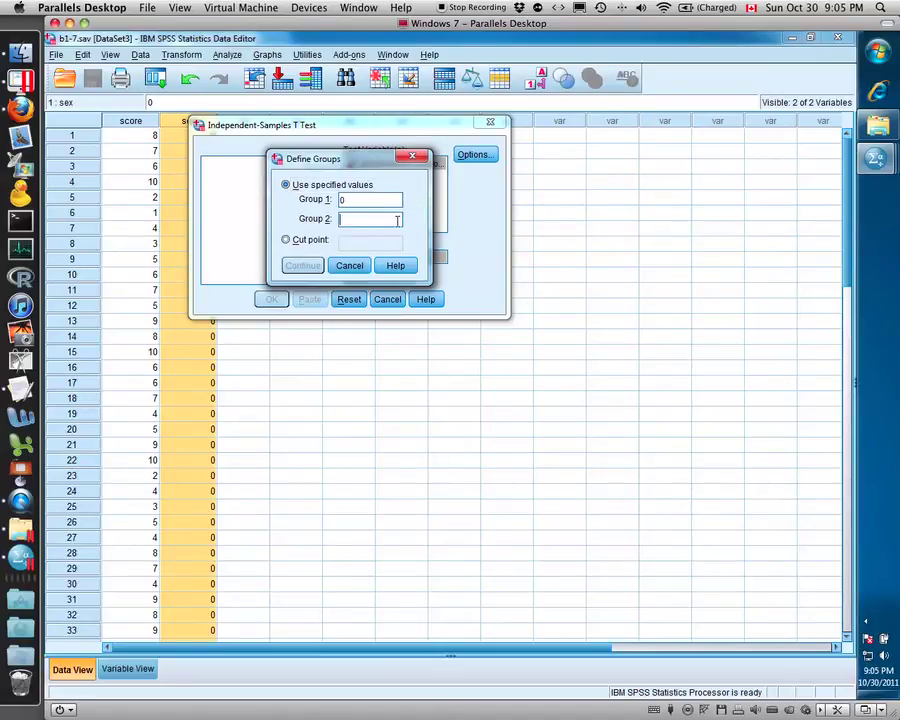
{"action": "left_click", "coordinate": [397, 220]}
{"action": "type", "text": "1"}
{"action": "left_click", "coordinate": [302, 266]}
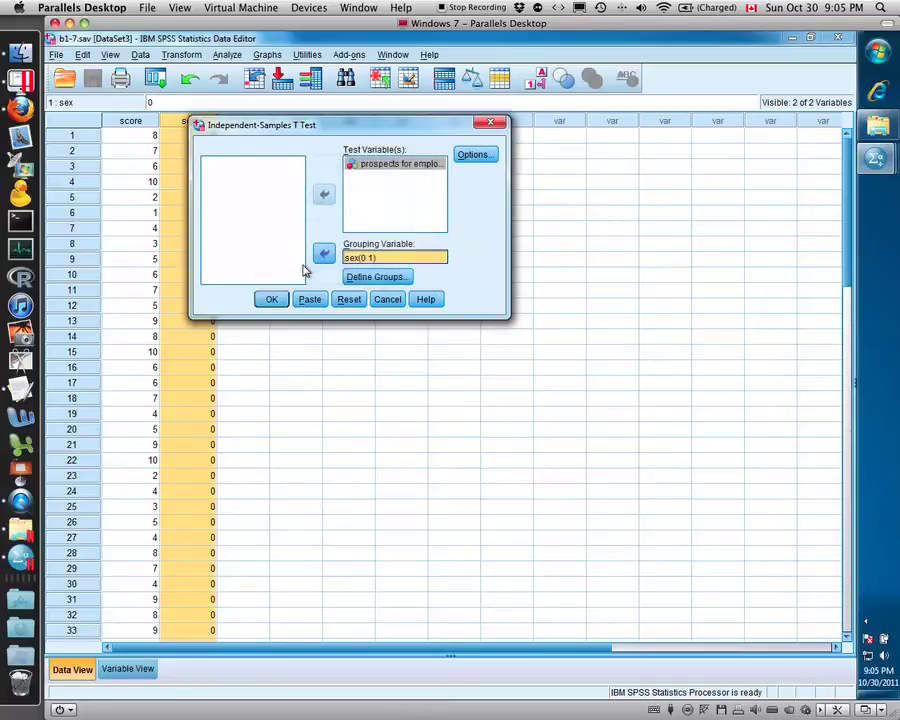
{"action": "left_click", "coordinate": [363, 262]}
{"action": "left_click", "coordinate": [272, 301]}
Run the test and review the Group Statistics and Independent Samples Test tables (t = 1.394, Sig. .168)
{"action": "left_click", "coordinate": [276, 302]}
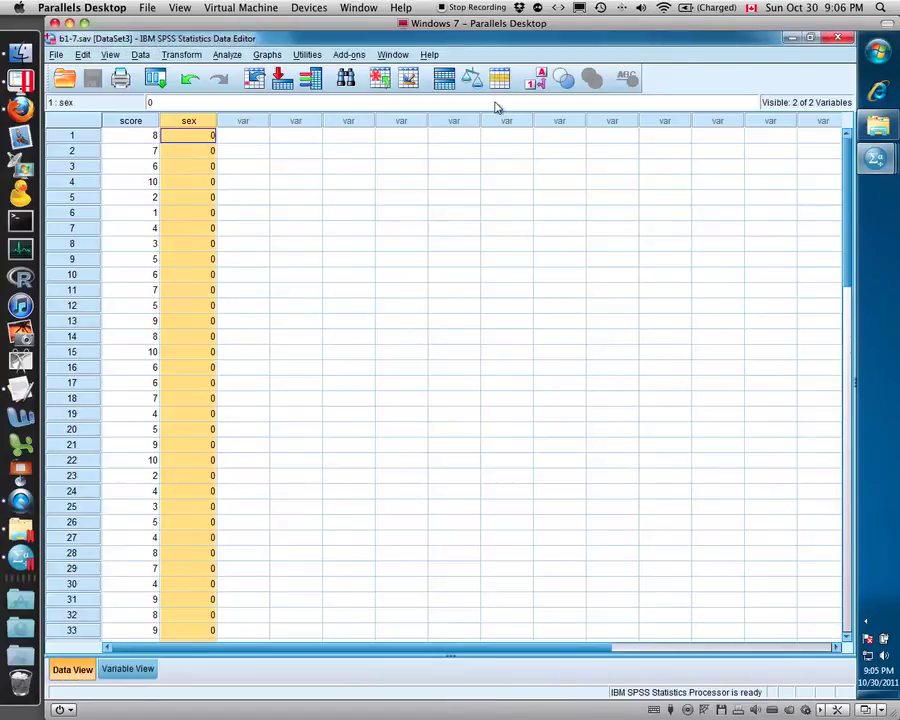
{"action": "left_click", "coordinate": [392, 54]}
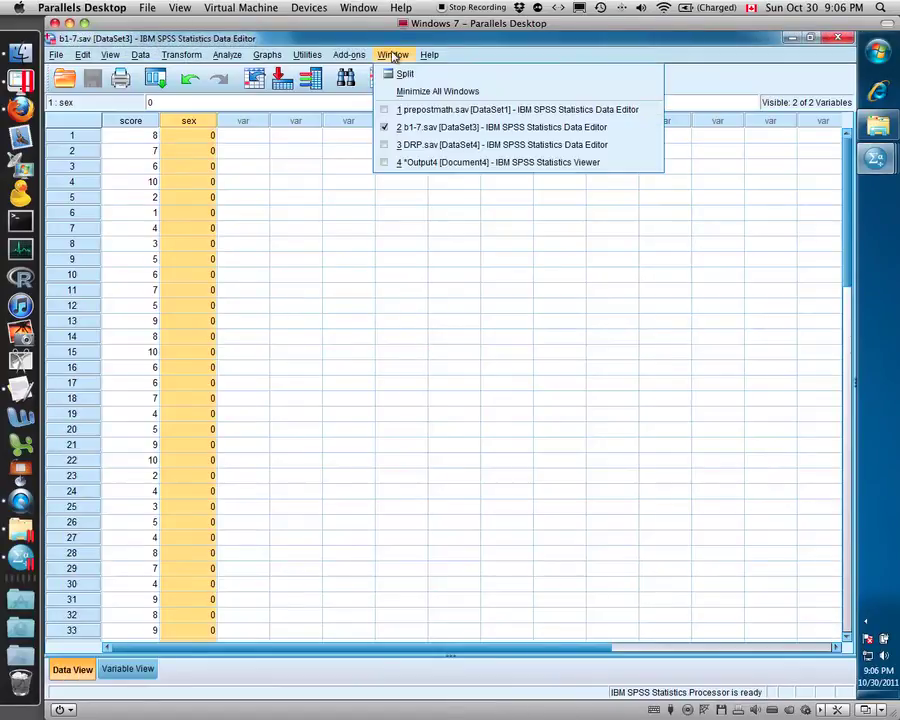
{"action": "left_click", "coordinate": [397, 166]}
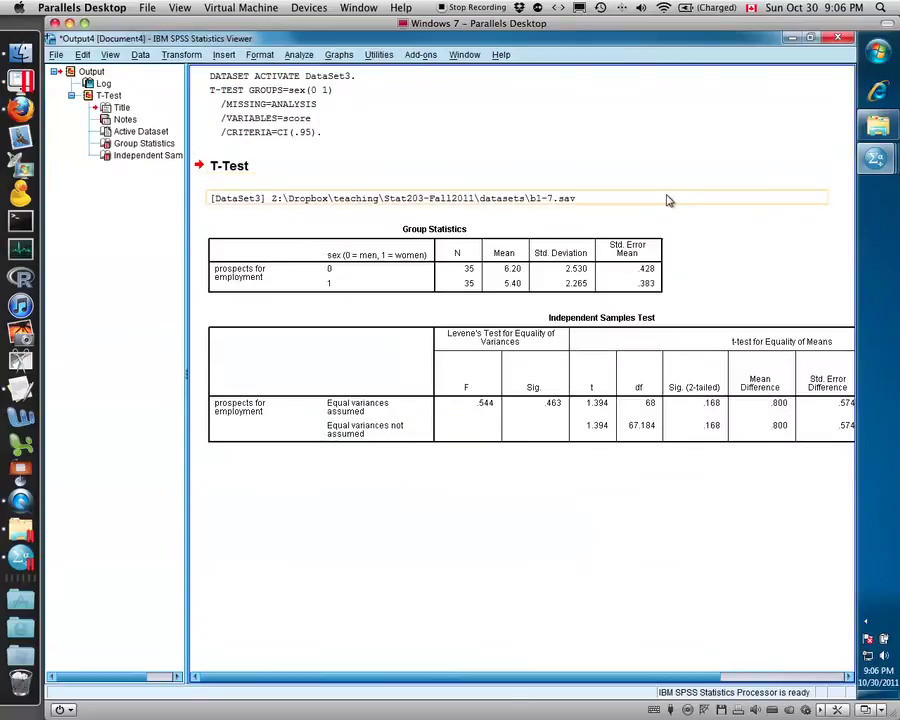
{"action": "left_click", "coordinate": [475, 248]}
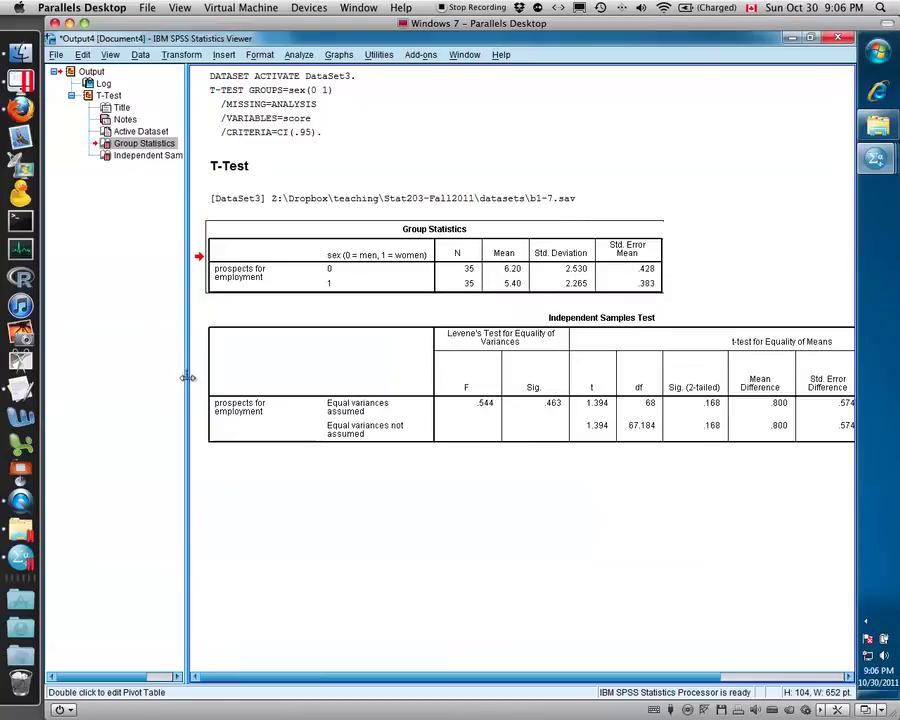
{"action": "left_click_drag", "start_coordinate": [188, 376], "coordinate": [108, 377]}
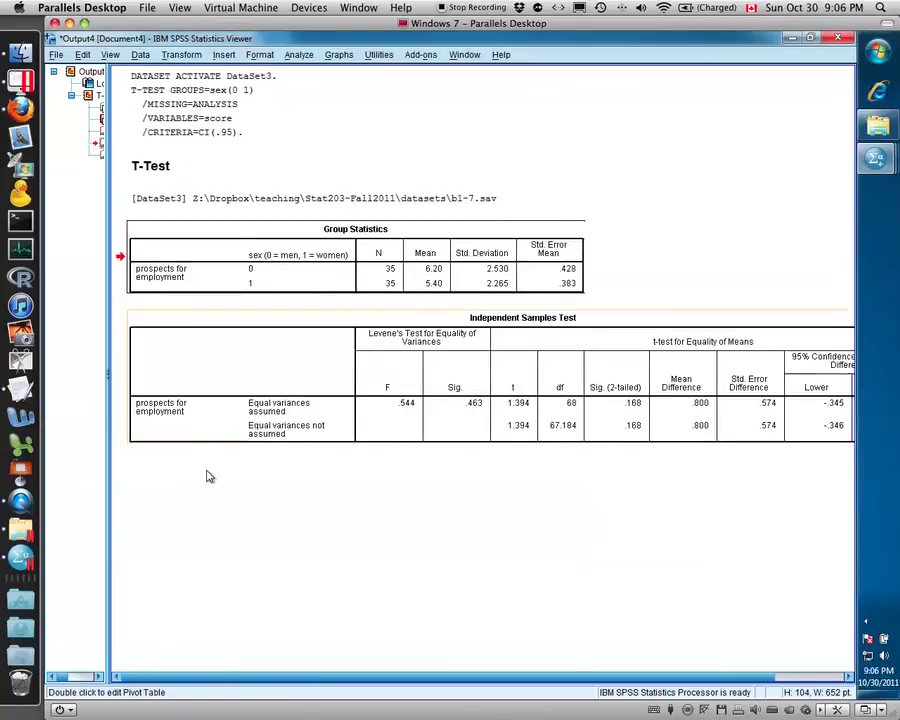
{"action": "left_click", "coordinate": [252, 408]}
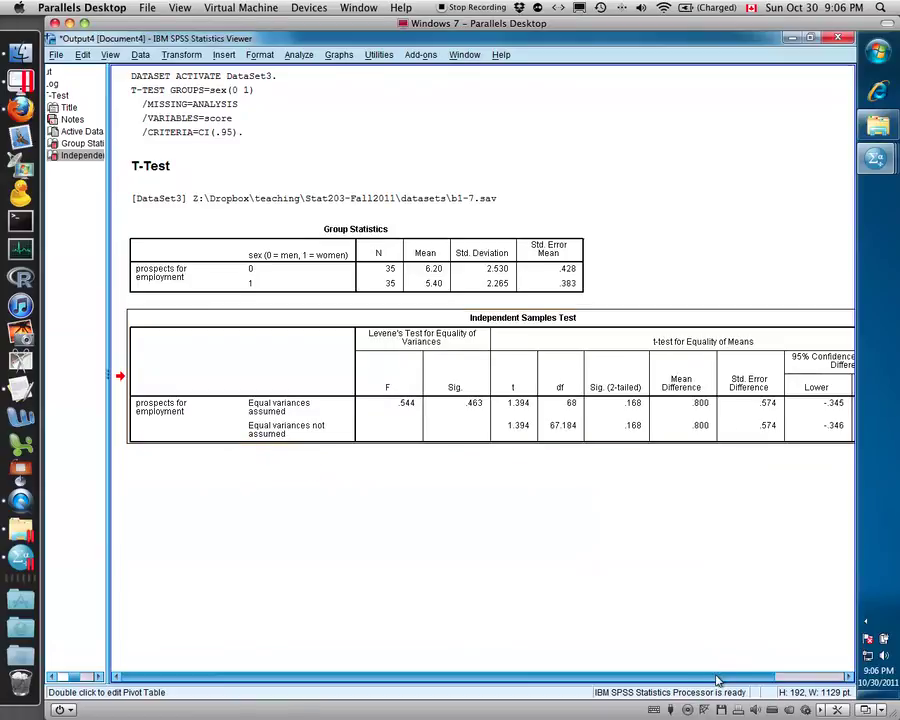
{"action": "scroll", "coordinate": [752, 680], "scroll_direction": "right", "scroll_amount": 2}
{"action": "scroll", "coordinate": [752, 680], "scroll_direction": "right", "scroll_amount": 4}
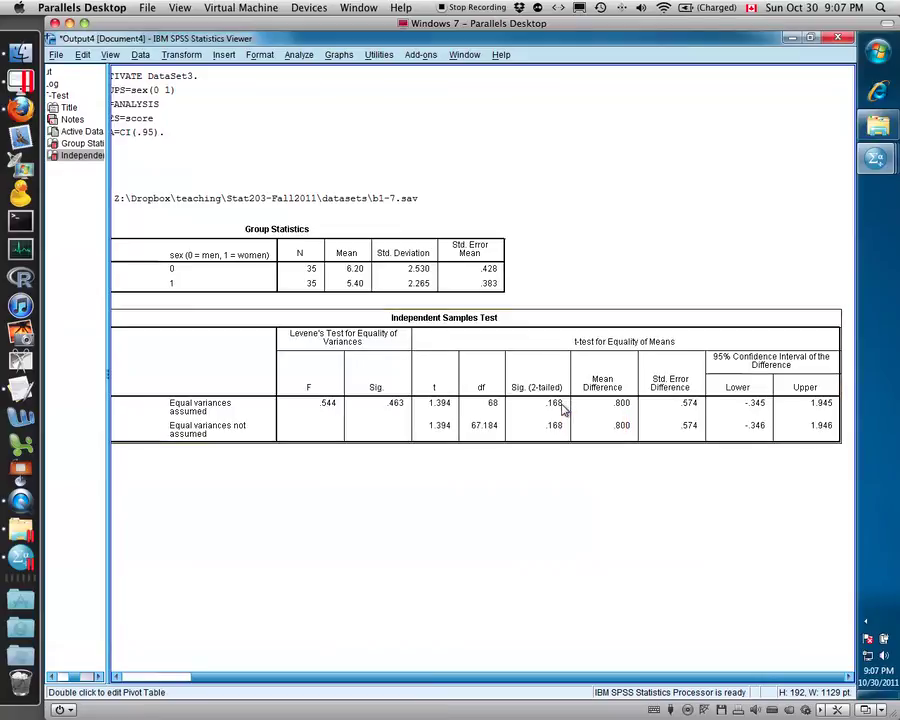
{"action": "left_click_drag", "start_coordinate": [320, 677], "coordinate": [248, 679]}
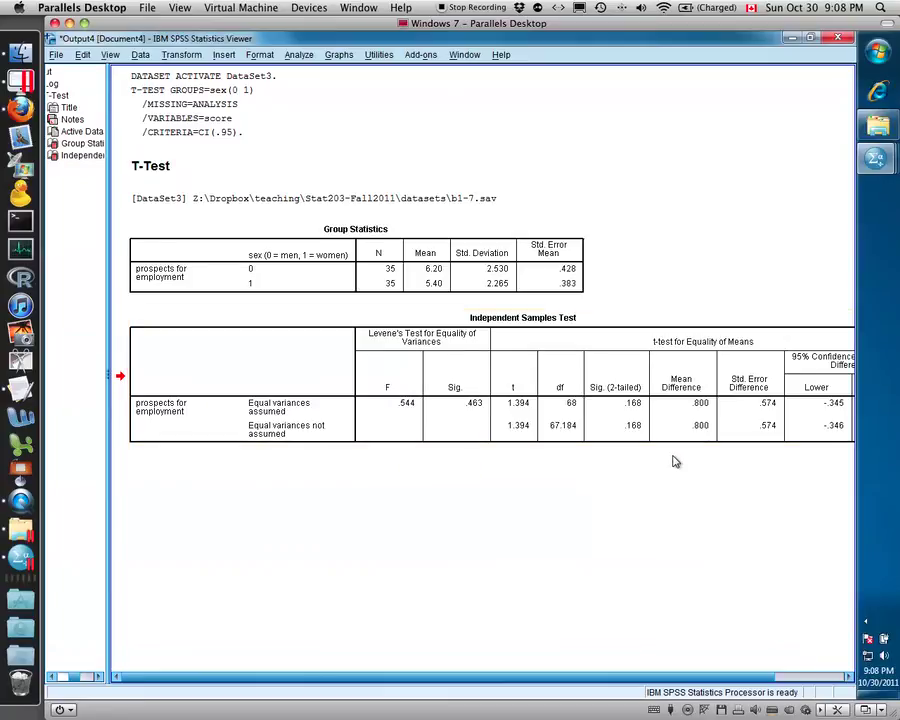
Close the independent-samples output without saving and switch to prepostmath.sav
{"action": "left_click", "coordinate": [838, 38]}
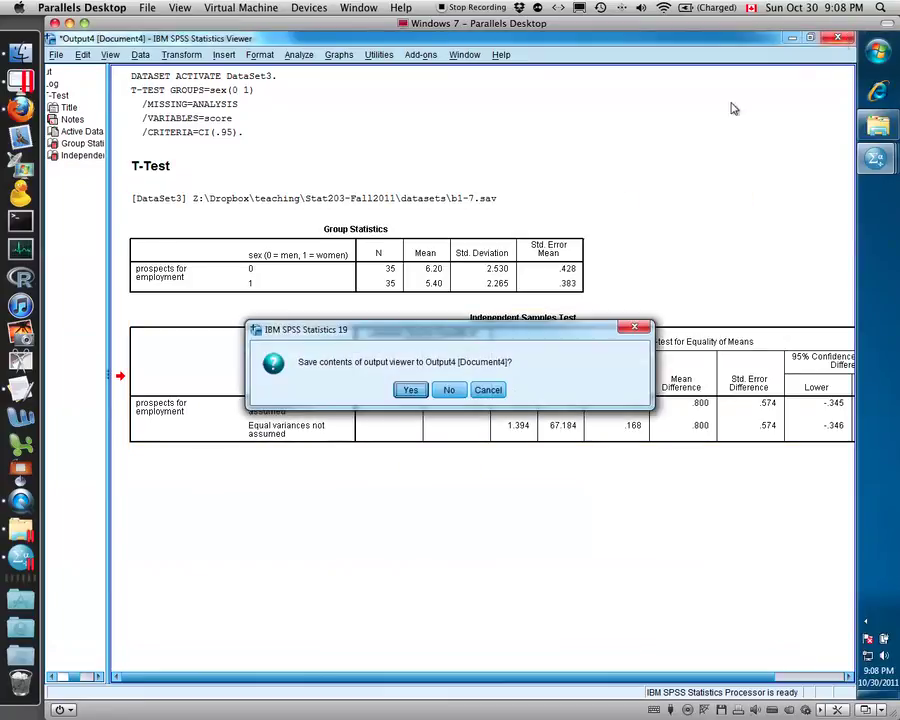
{"action": "left_click", "coordinate": [455, 391]}
{"action": "left_click", "coordinate": [349, 54]}
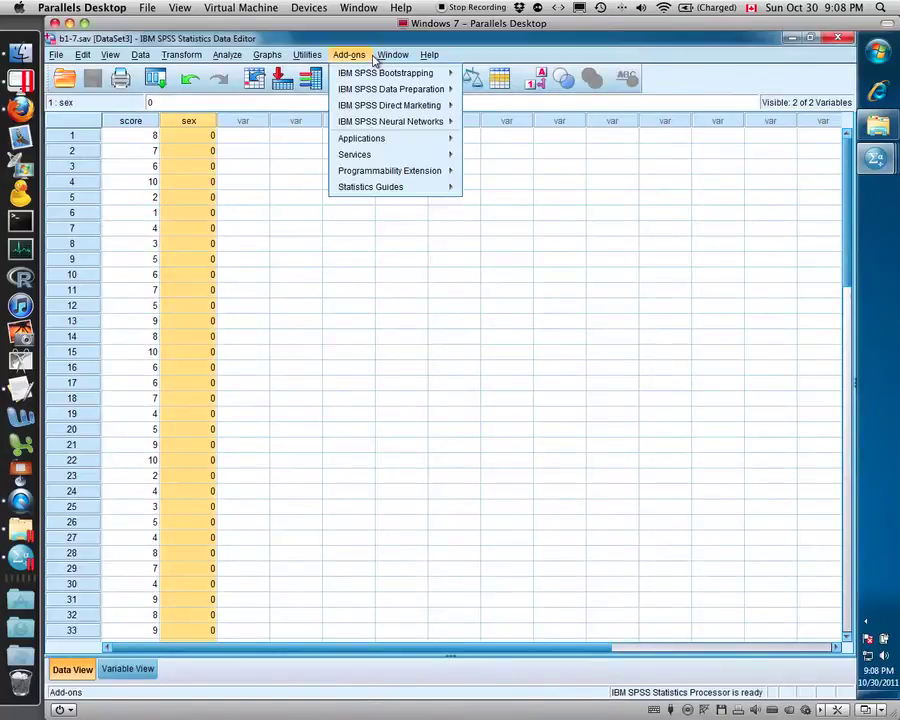
{"action": "mouse_move", "coordinate": [392, 54]}
{"action": "left_click", "coordinate": [392, 110]}
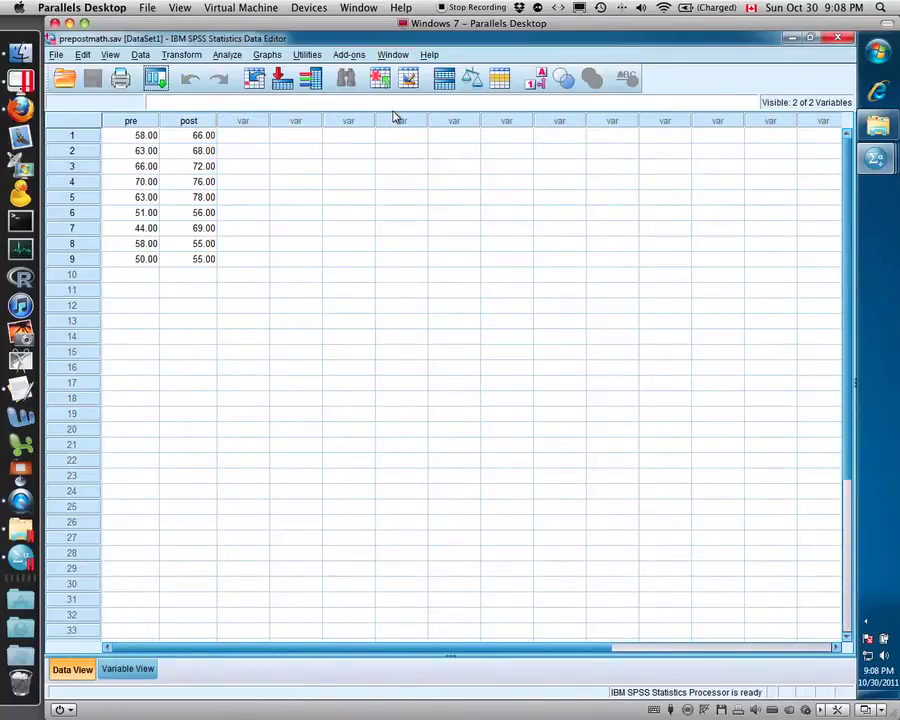
Browse the pre and post columns case by case from the last case back to the first
{"action": "left_click", "coordinate": [81, 262]}
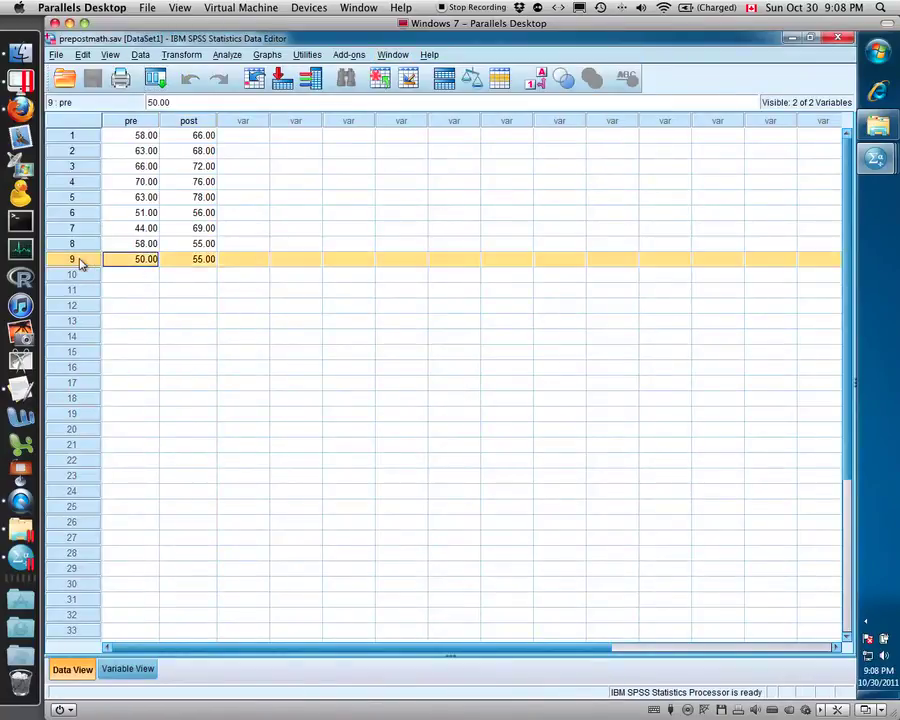
{"action": "left_click", "coordinate": [76, 134]}
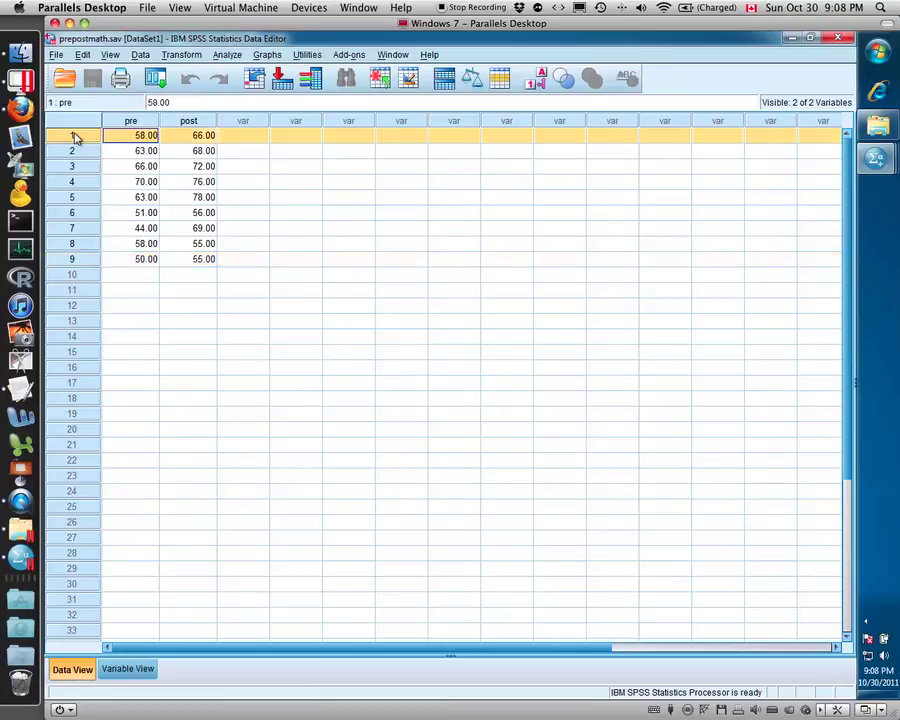
{"action": "left_click", "coordinate": [124, 123]}
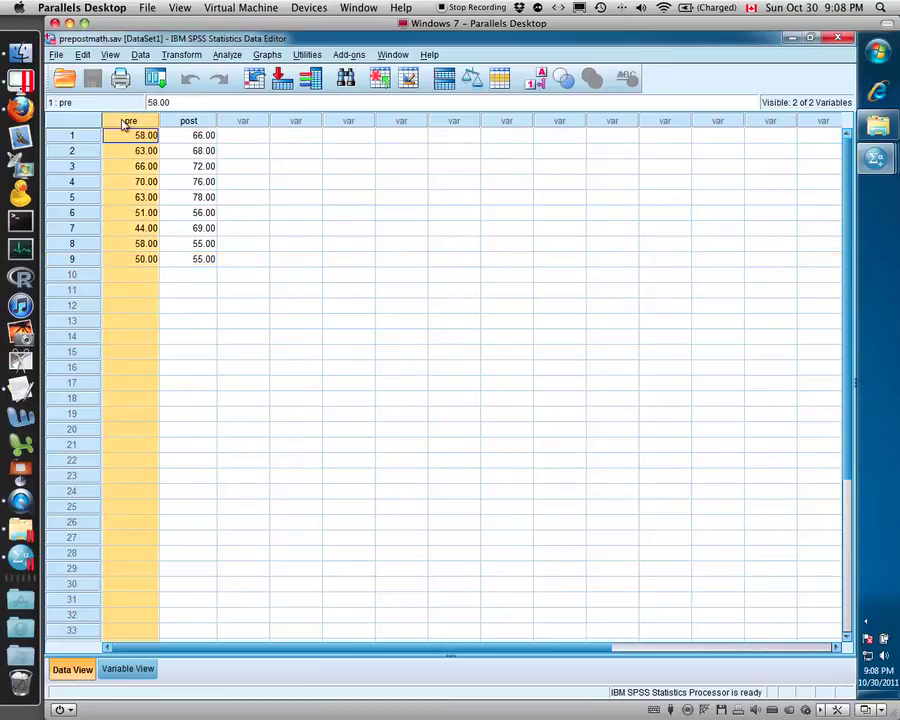
{"action": "left_click", "coordinate": [194, 122]}
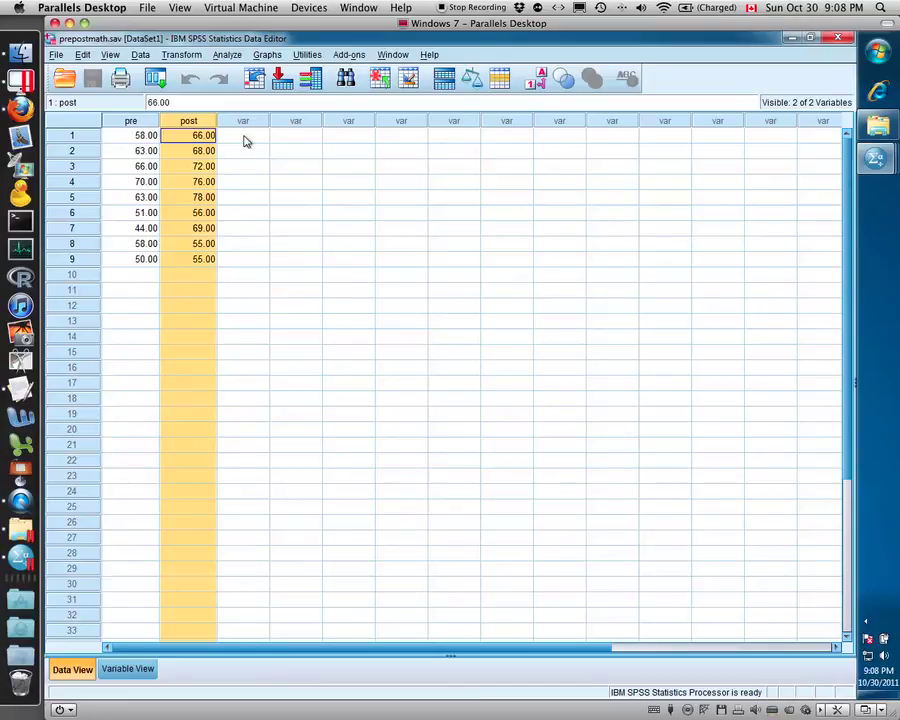
{"action": "left_click", "coordinate": [147, 137]}
{"action": "left_click", "coordinate": [145, 150]}
{"action": "key", "text": "Right"}
{"action": "left_click", "coordinate": [152, 168]}
{"action": "key", "text": "Right"}
{"action": "left_click", "coordinate": [139, 183]}
{"action": "key", "text": "Right"}
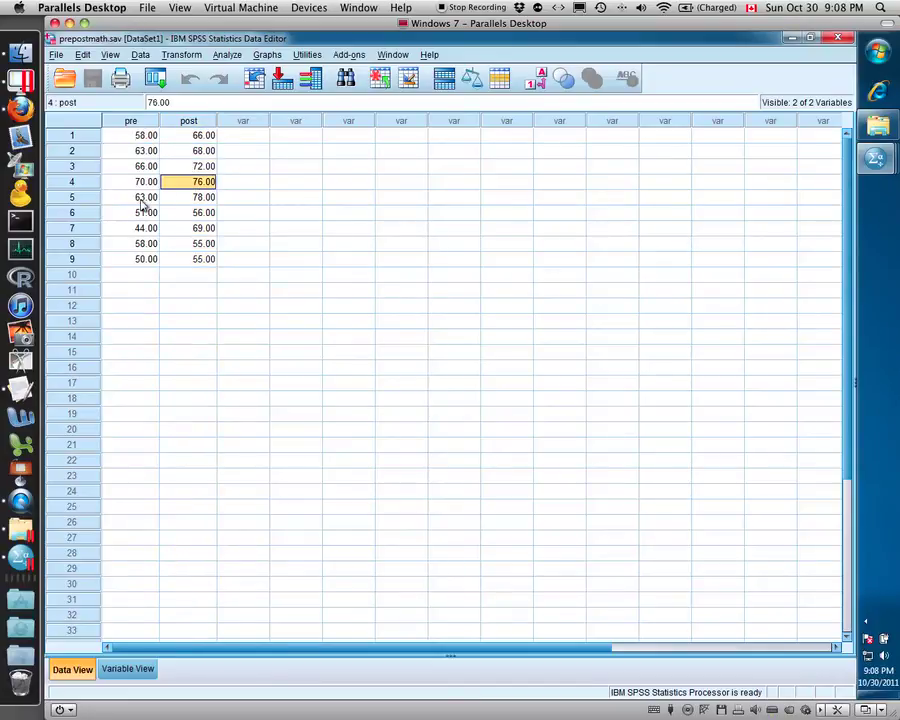
Compare the pre and post scores of the first two cases, noting row 5's pre score 63.00
{"action": "left_click", "coordinate": [140, 200]}
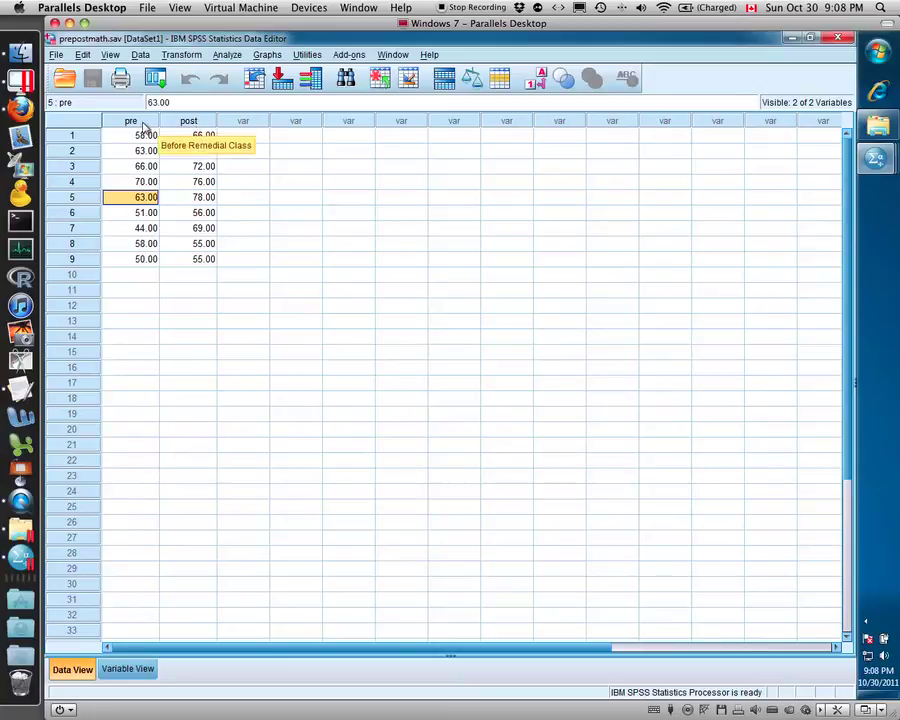
{"action": "left_click", "coordinate": [142, 150]}
{"action": "left_click", "coordinate": [142, 137]}
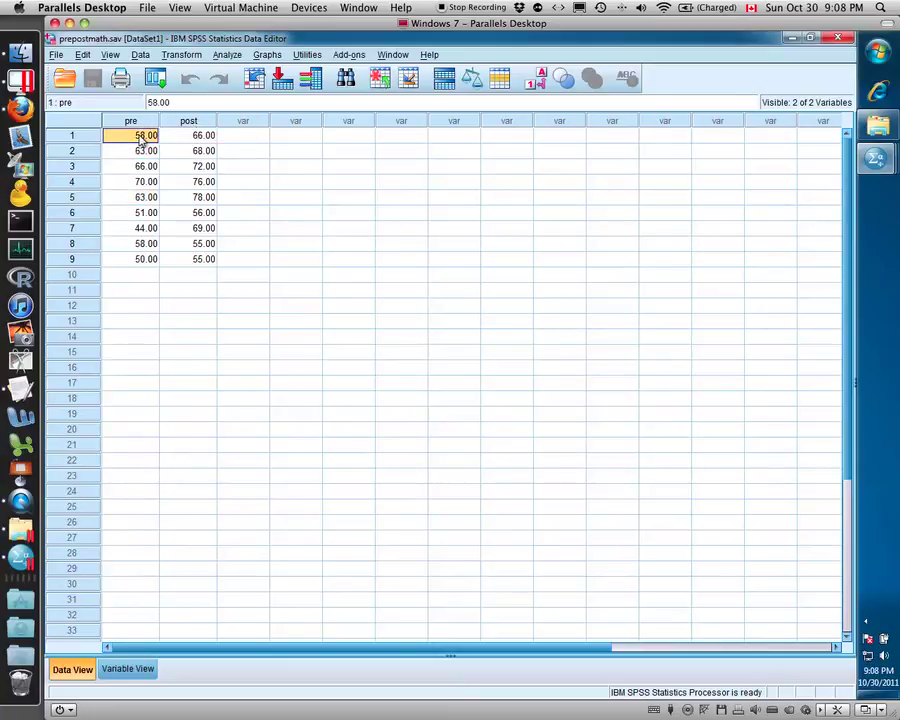
{"action": "left_click", "coordinate": [204, 137]}
{"action": "left_click", "coordinate": [196, 151]}
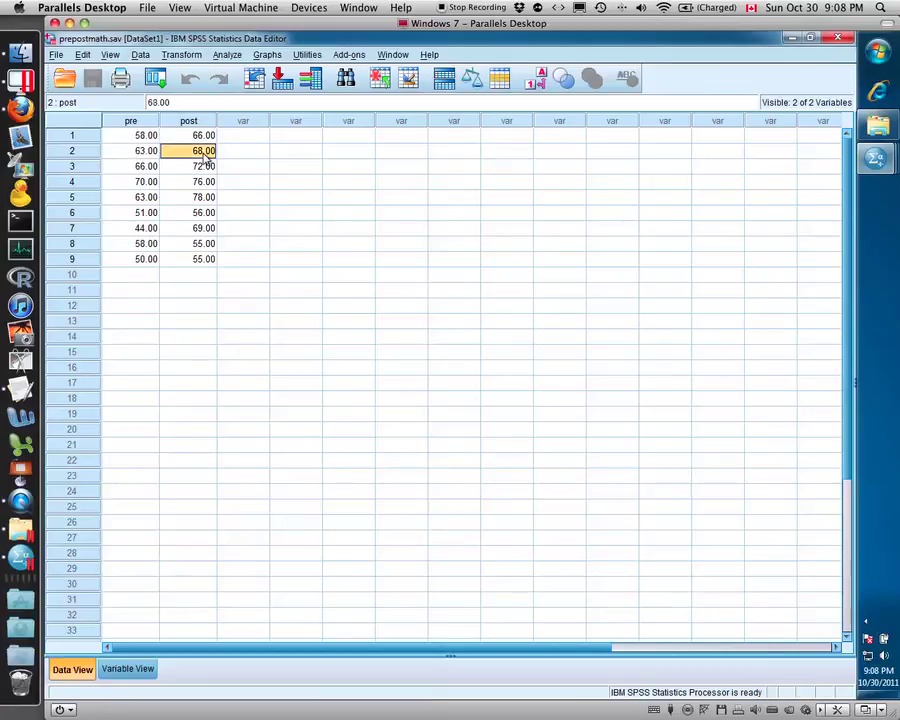
{"action": "left_click", "coordinate": [146, 137]}
{"action": "left_click", "coordinate": [179, 138]}
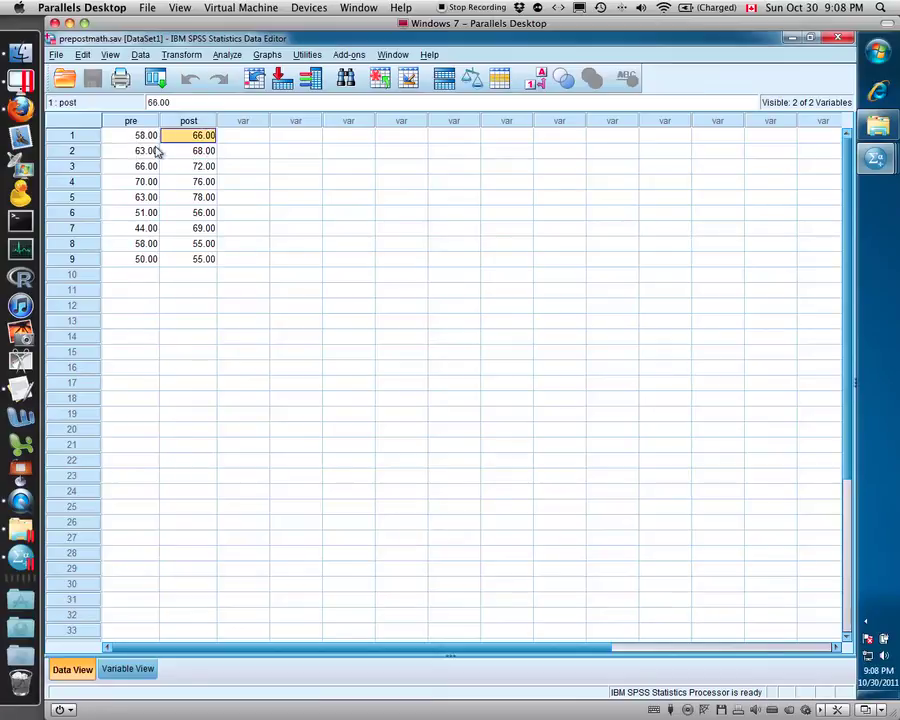
{"action": "left_click", "coordinate": [148, 151]}
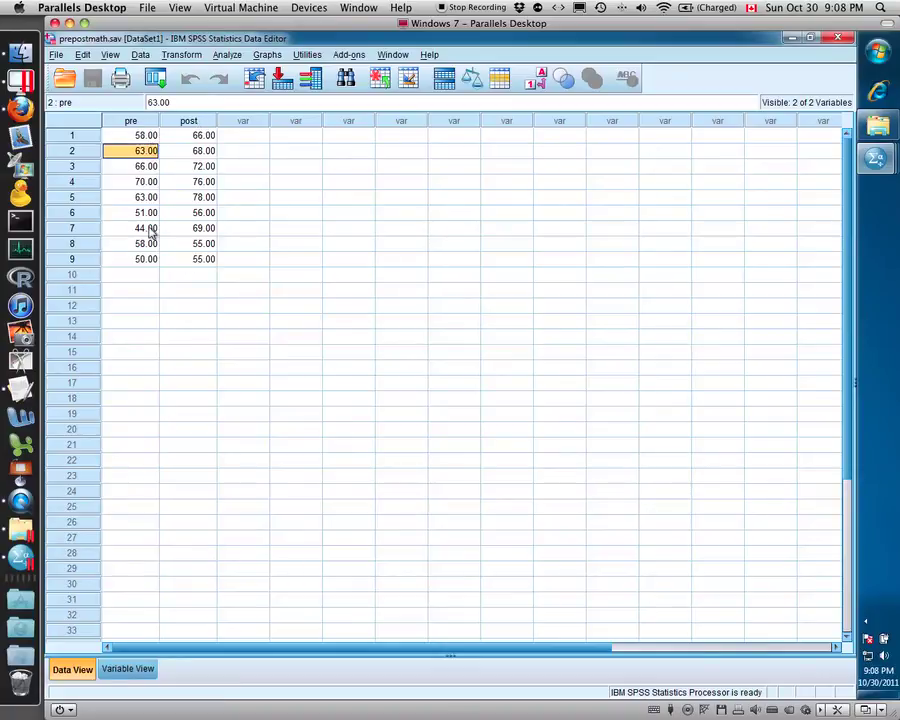
Pair Before Remedial Class with After Remedial Class in a Paired-Samples T Test and run it
{"action": "left_click", "coordinate": [228, 56]}
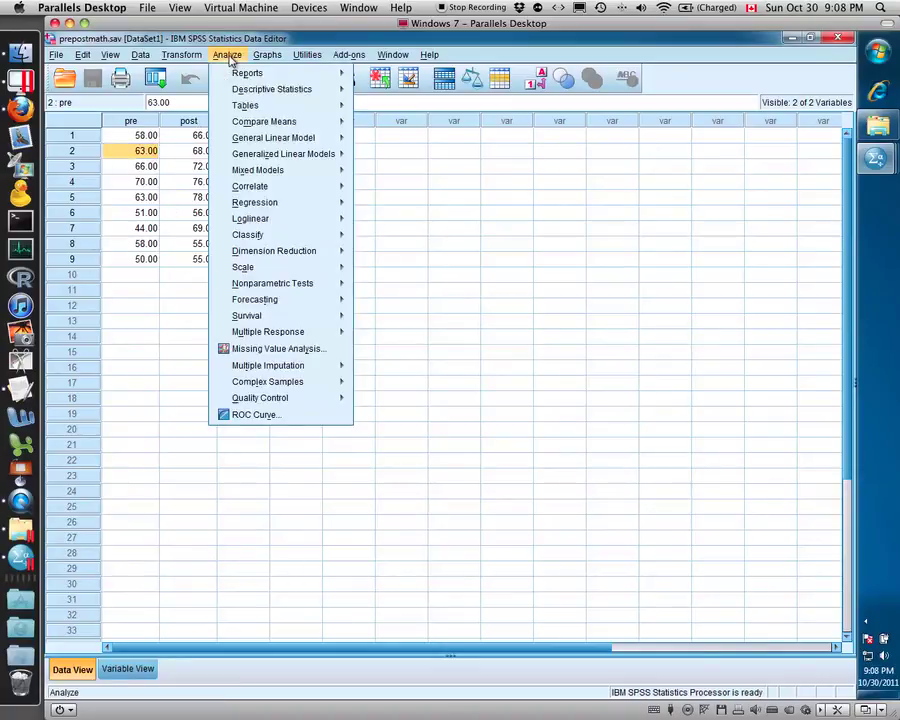
{"action": "mouse_move", "coordinate": [256, 130]}
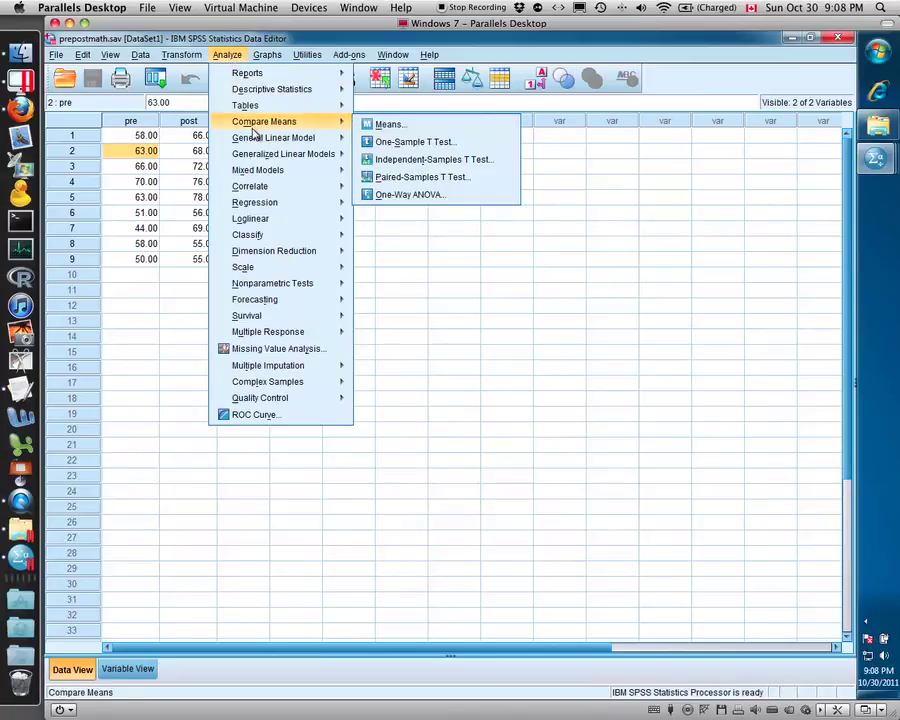
{"action": "left_click", "coordinate": [456, 182]}
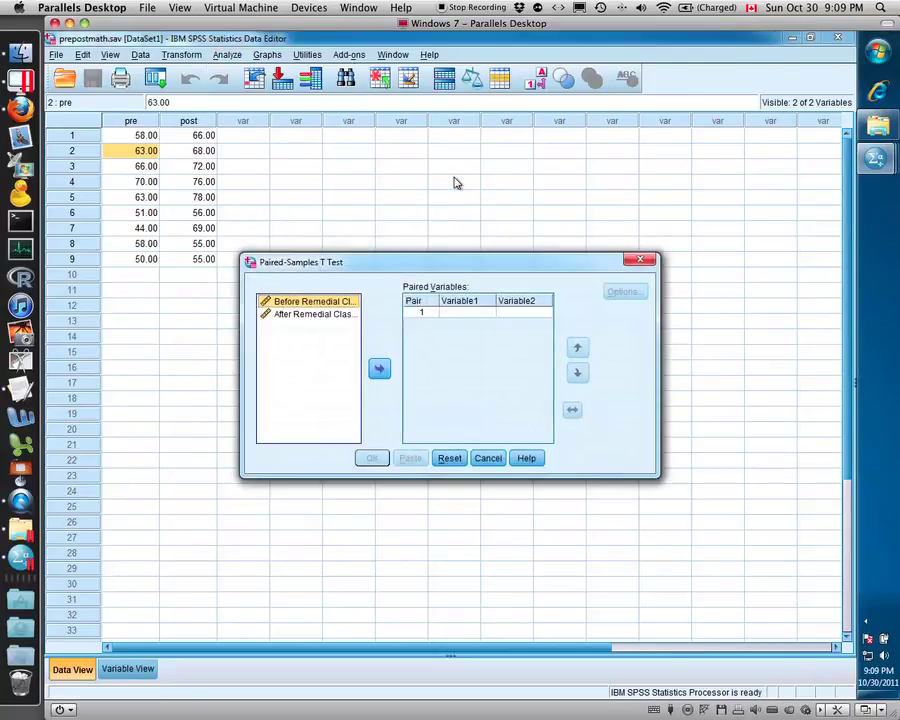
{"action": "left_click_drag", "start_coordinate": [403, 253], "coordinate": [377, 124]}
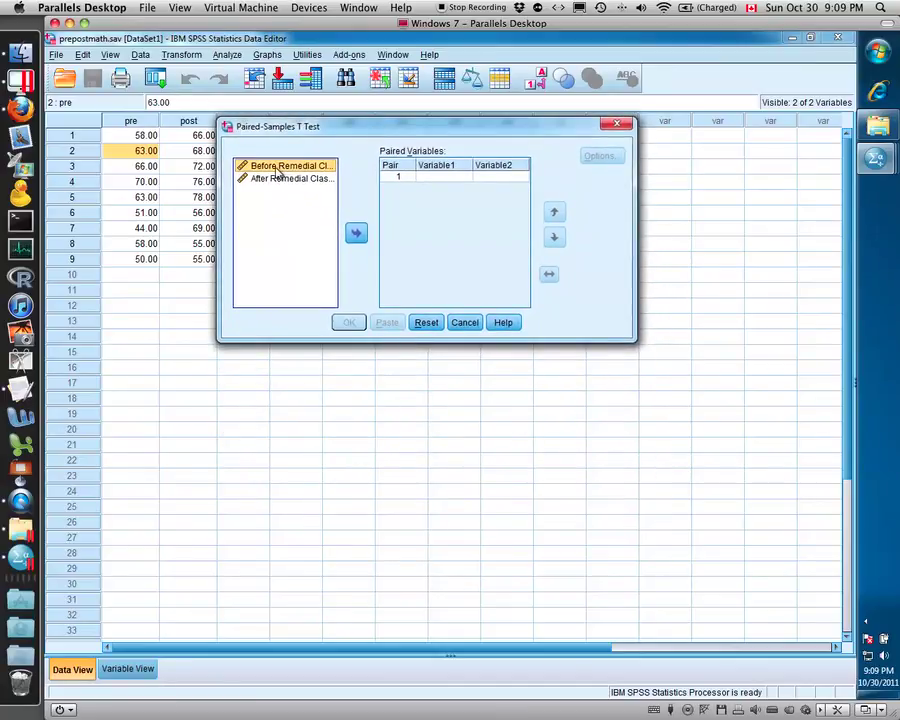
{"action": "left_click_drag", "start_coordinate": [278, 172], "coordinate": [424, 177]}
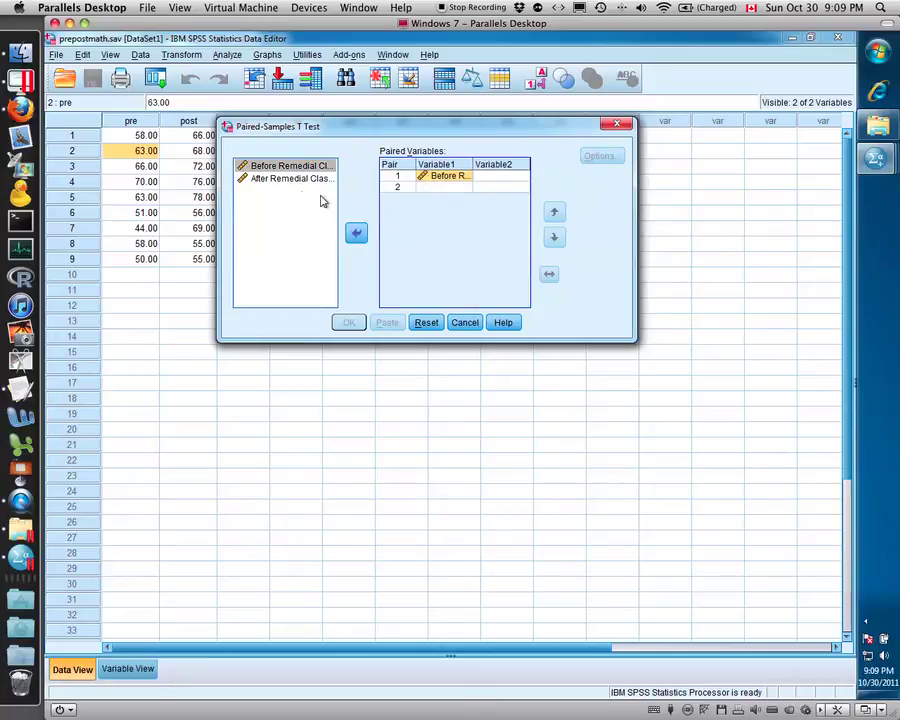
{"action": "left_click_drag", "start_coordinate": [285, 179], "coordinate": [488, 178]}
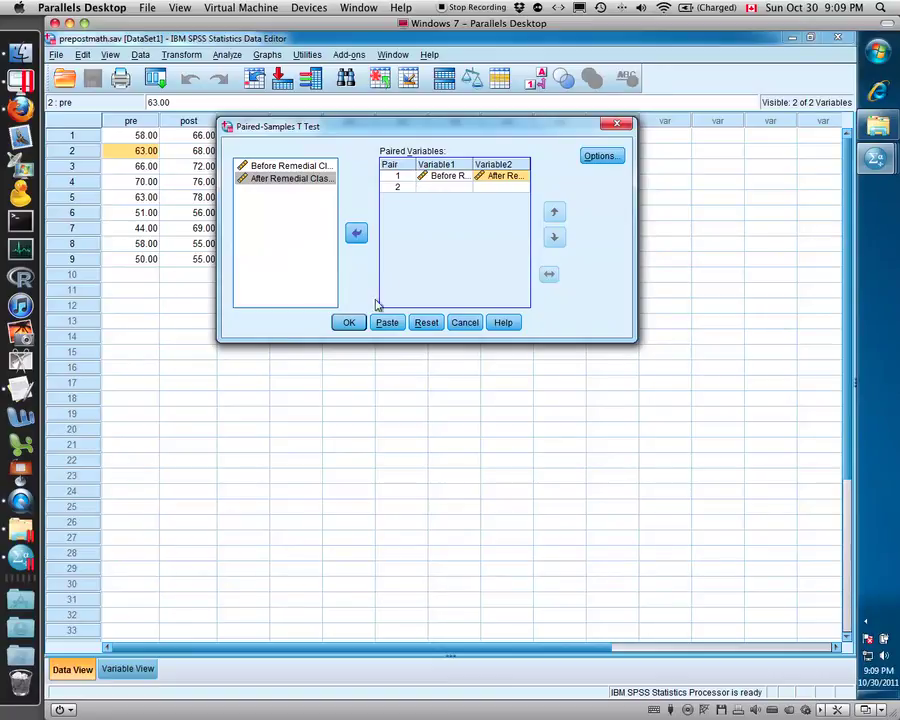
{"action": "left_click", "coordinate": [349, 323]}
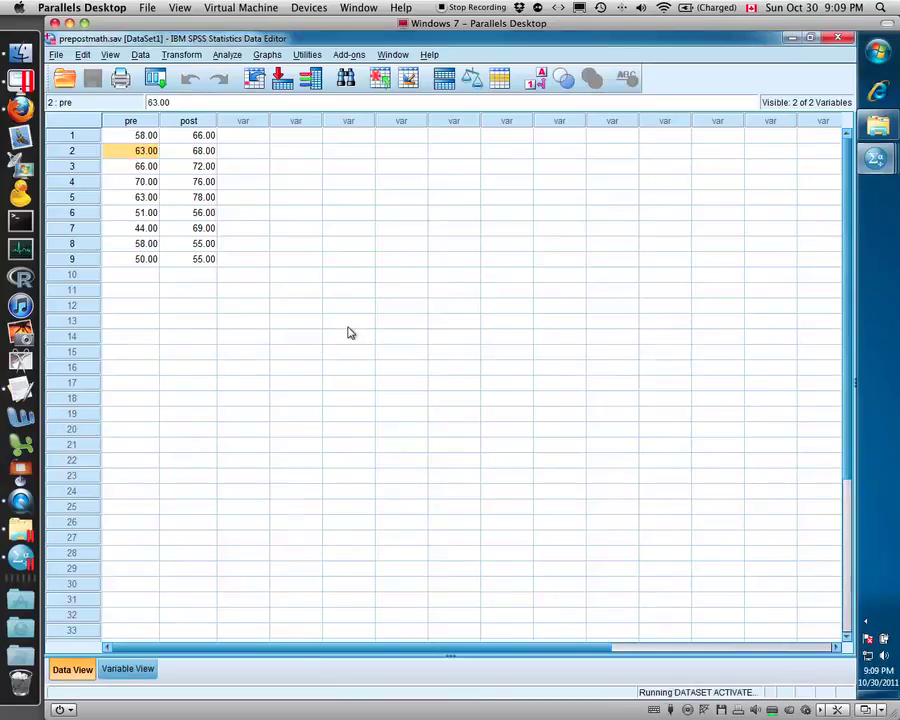
Switch to Output5 and review the Paired Samples Statistics and Test tables (t = -3.054, df = 8)
{"action": "left_click", "coordinate": [392, 54]}
{"action": "left_click", "coordinate": [419, 164]}
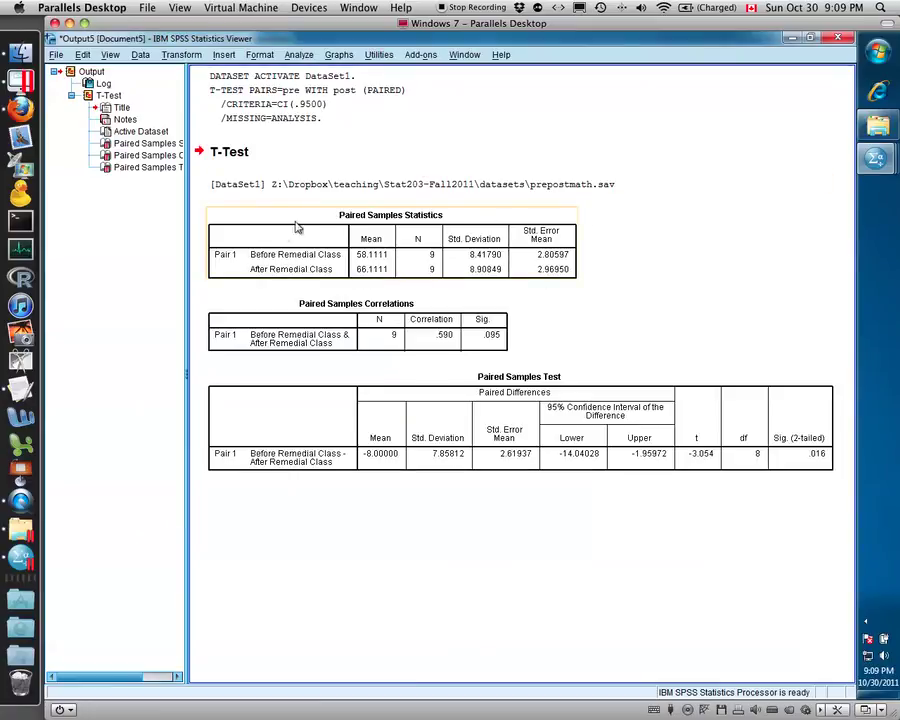
{"action": "left_click", "coordinate": [366, 254]}
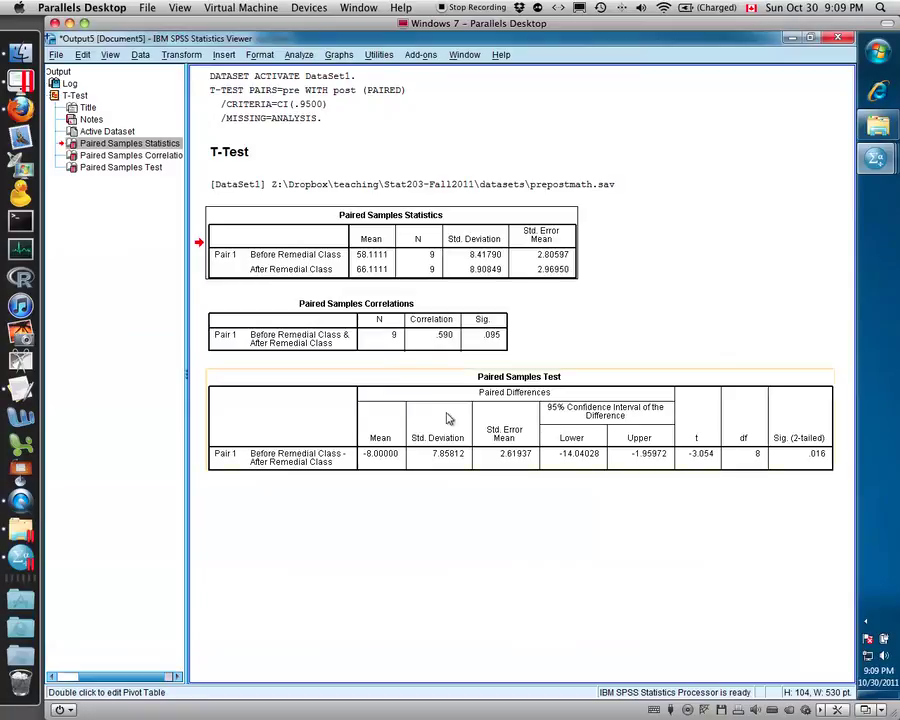
{"action": "left_click", "coordinate": [350, 400]}
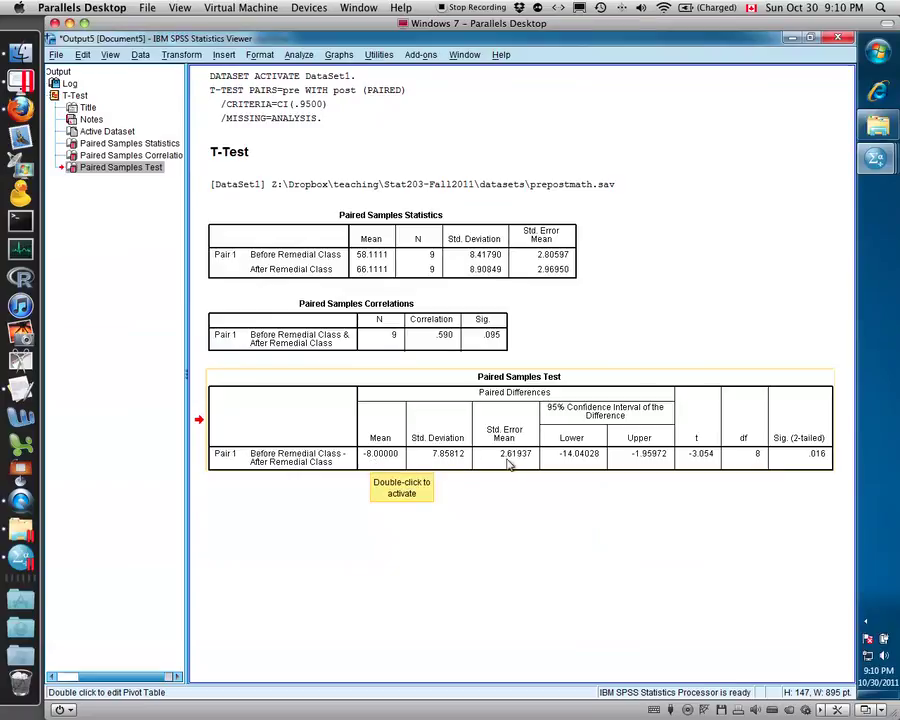
{"action": "left_click", "coordinate": [695, 463]}
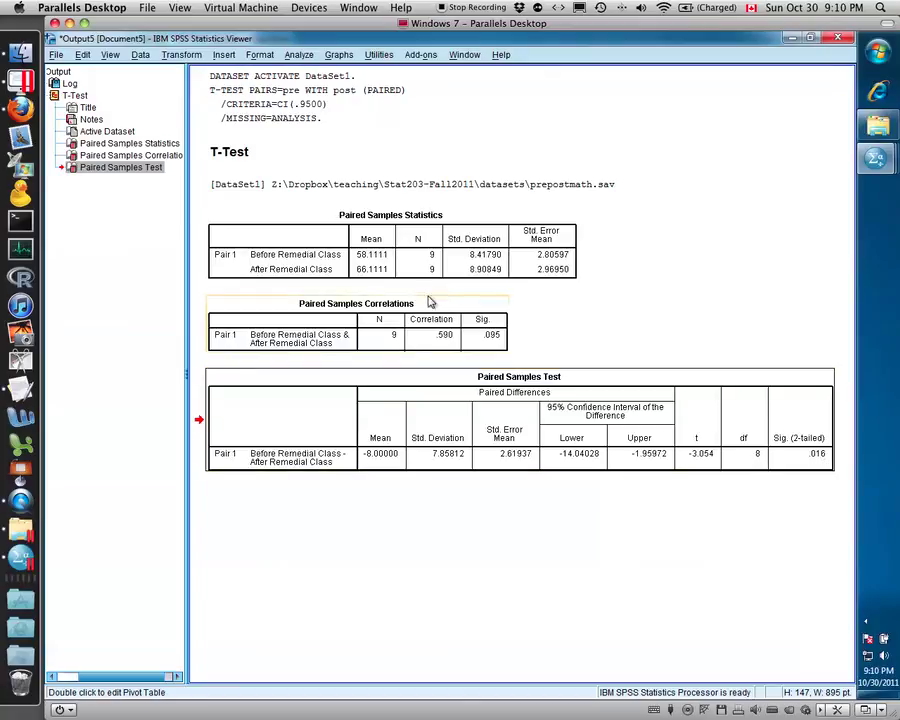
{"action": "left_click", "coordinate": [320, 260]}
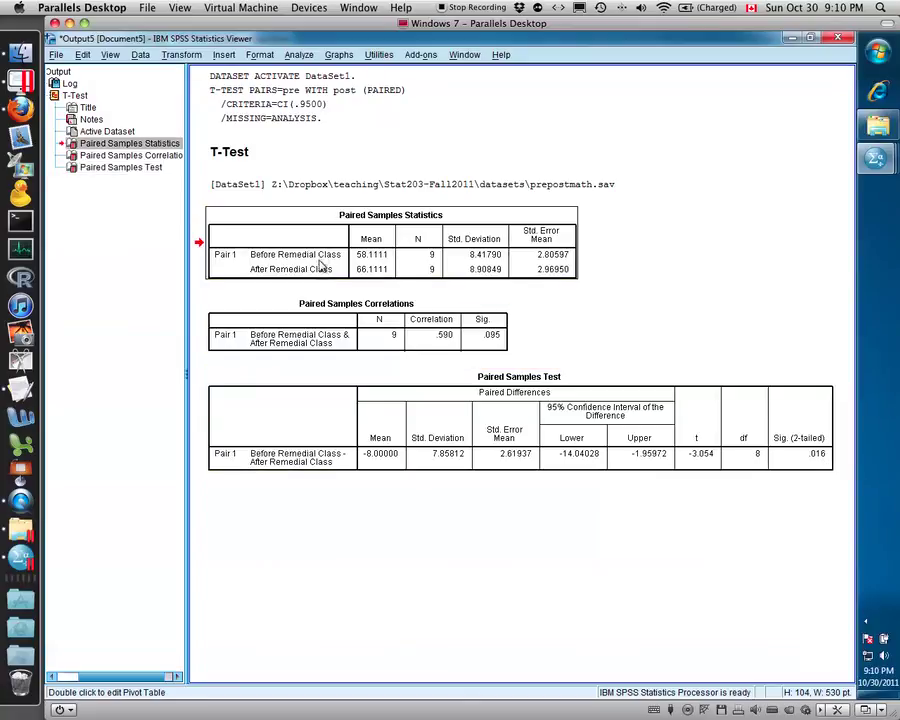
{"action": "left_click", "coordinate": [800, 458]}
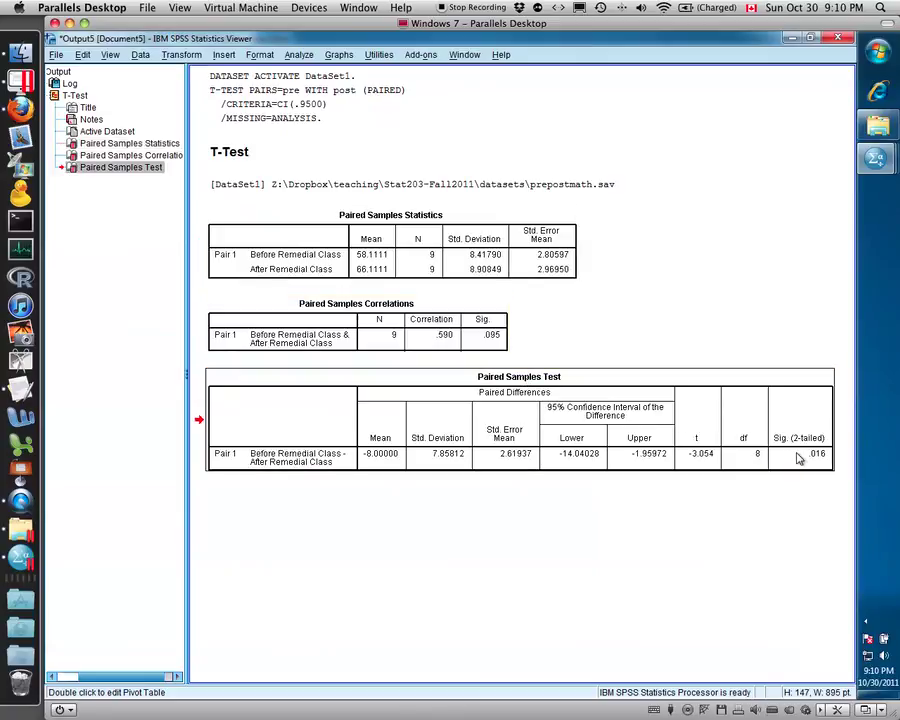